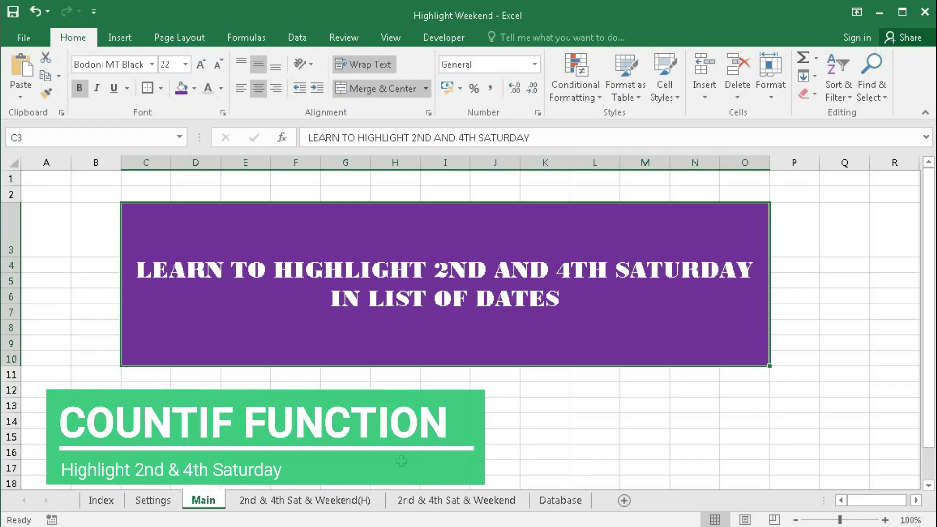
Open the 2nd & 4th Sat & Weekend(H) sheet and inspect the orange Saturday columns for the 14th and 28th.
click(335, 502)
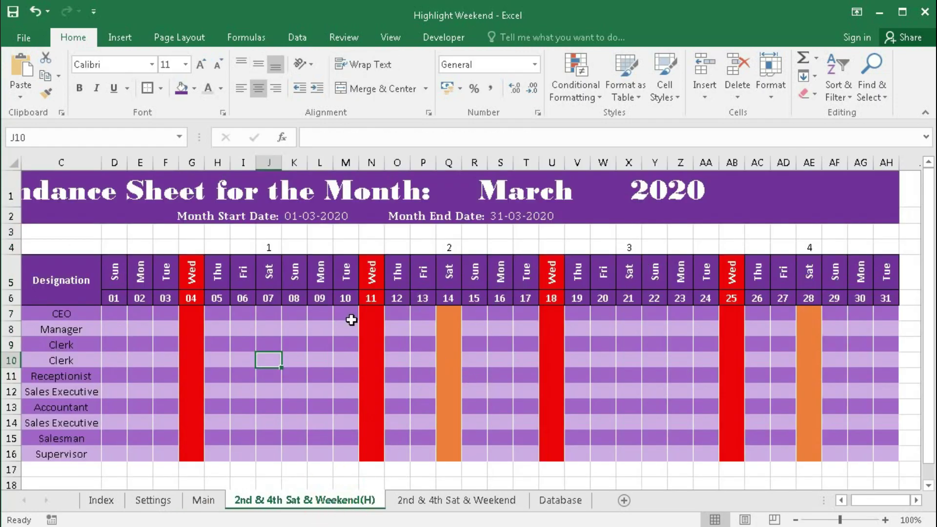
drag(453, 320, 439, 446)
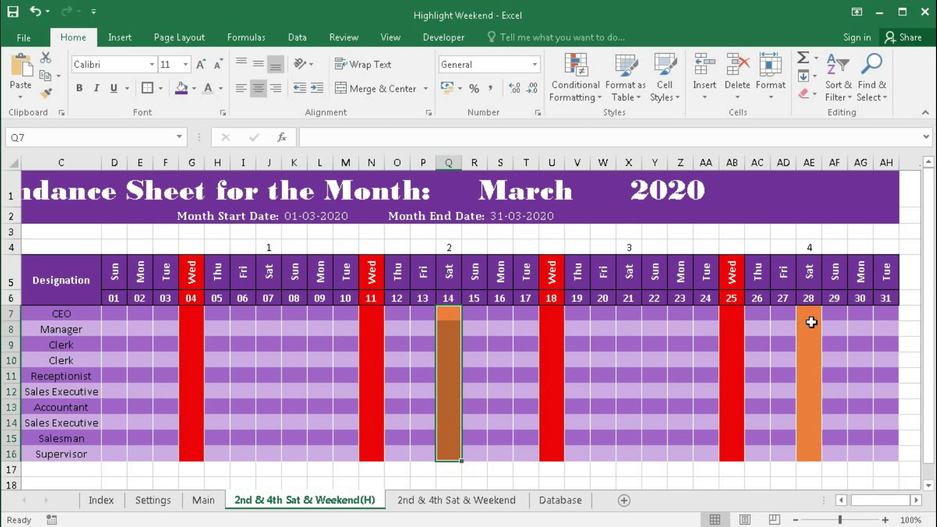
drag(811, 315, 816, 455)
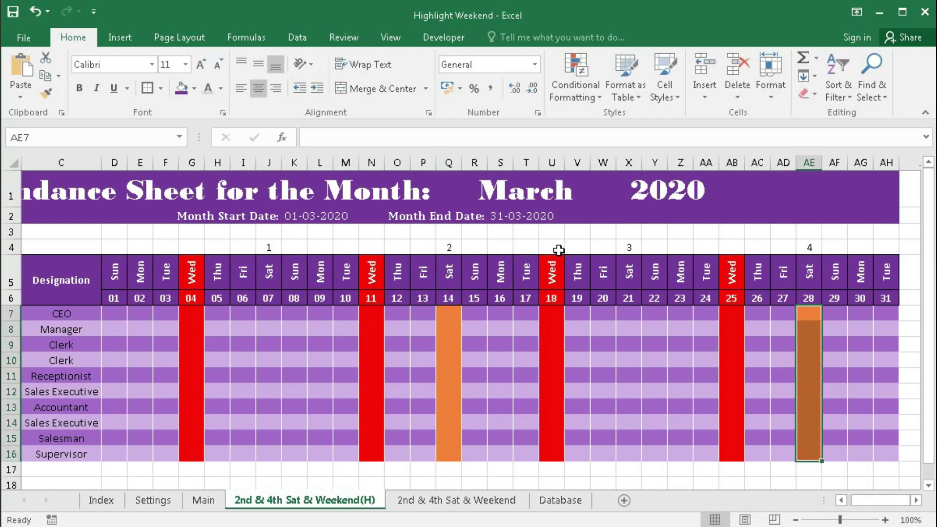
Switch the attendance sheet's month to January, to July, and finally to August.
click(536, 183)
click(622, 200)
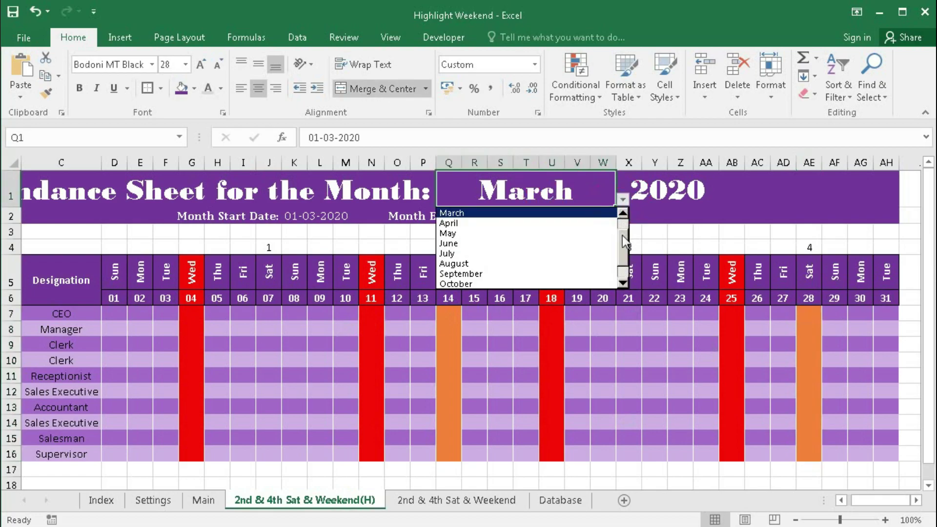
click(581, 212)
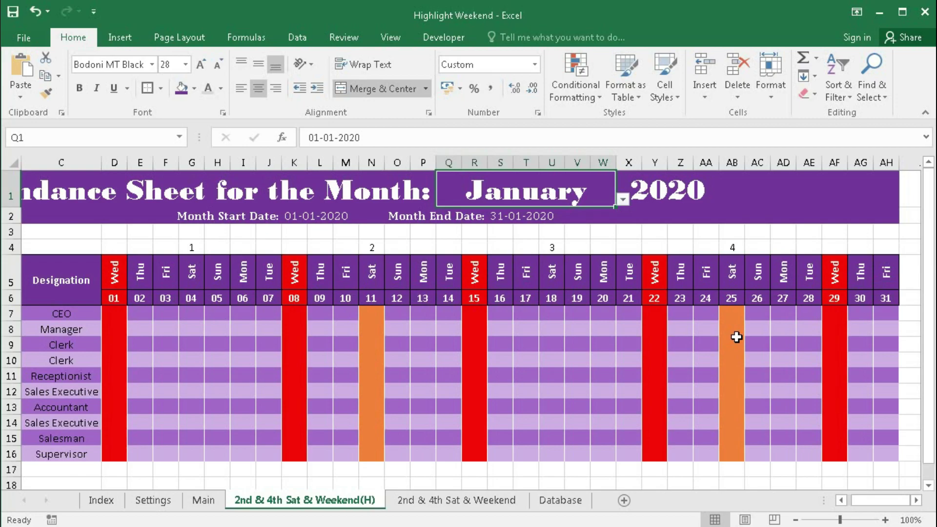
click(623, 200)
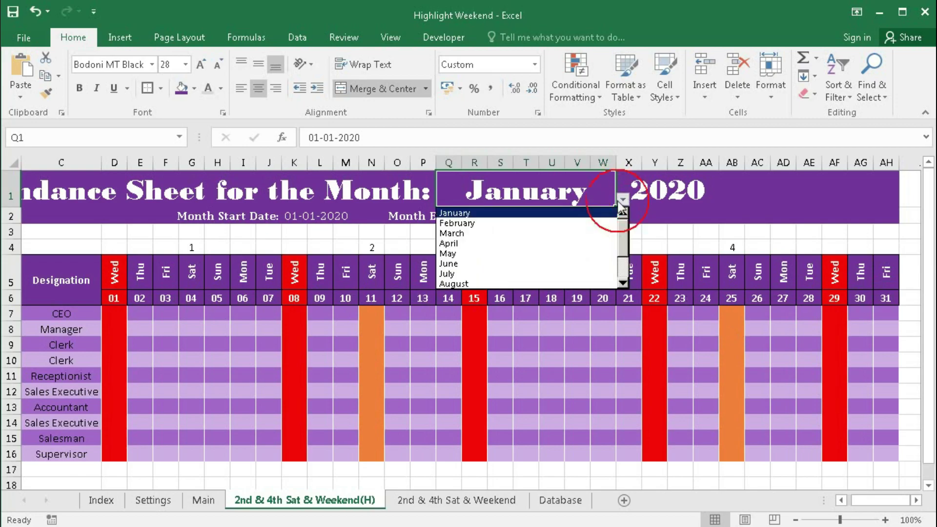
click(466, 274)
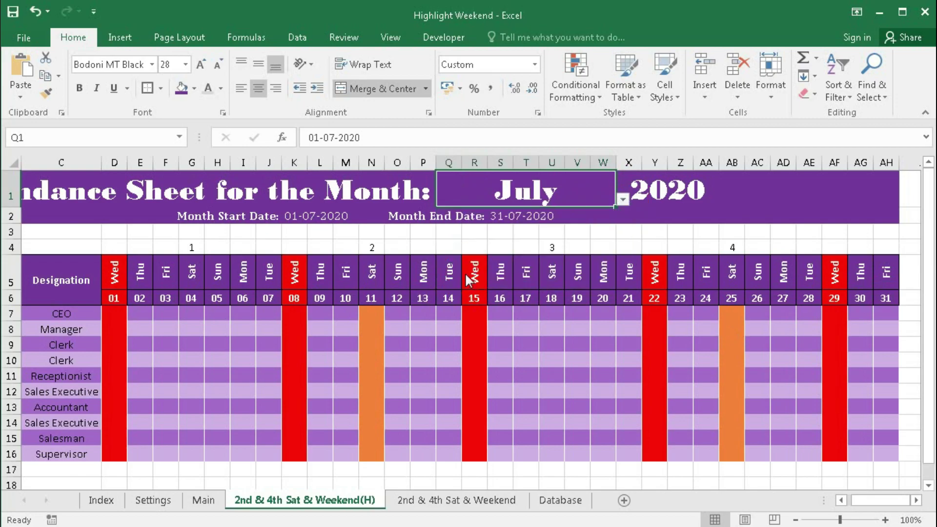
click(621, 201)
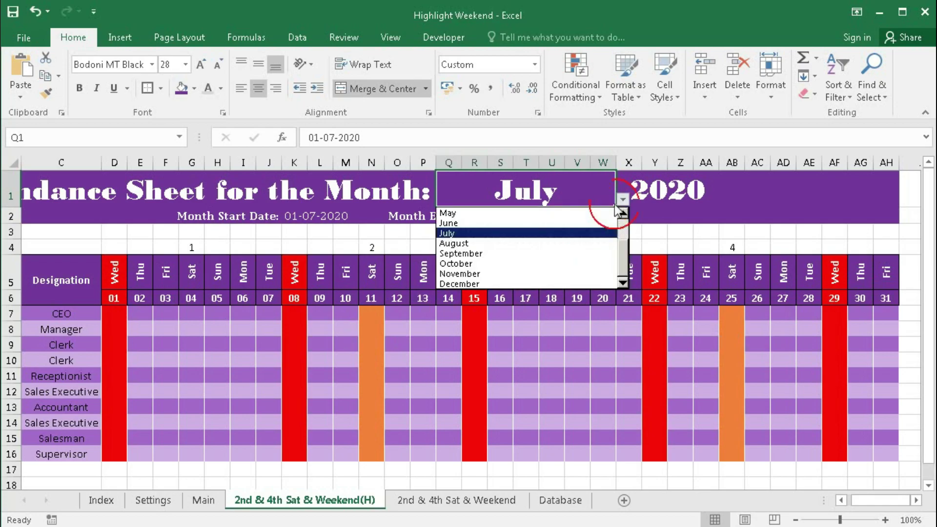
click(477, 245)
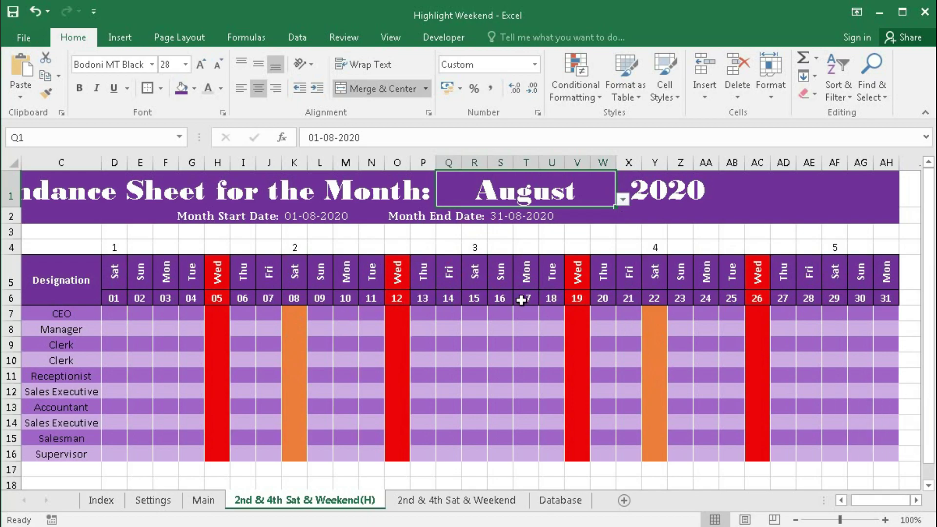
Delete the orange conditional formatting rule applied to D7:AH16 and clear the Saturday numbers in D4:AH4.
click(299, 342)
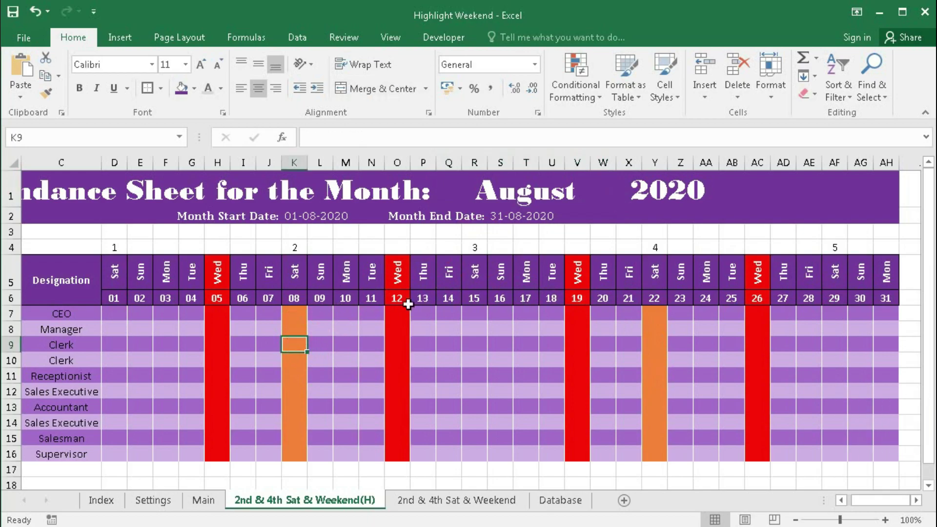
click(584, 90)
click(585, 329)
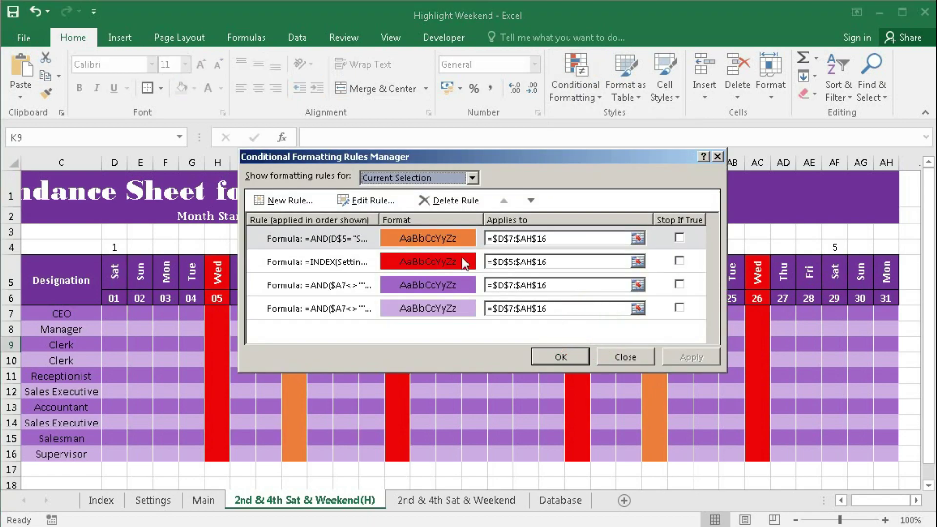
click(427, 241)
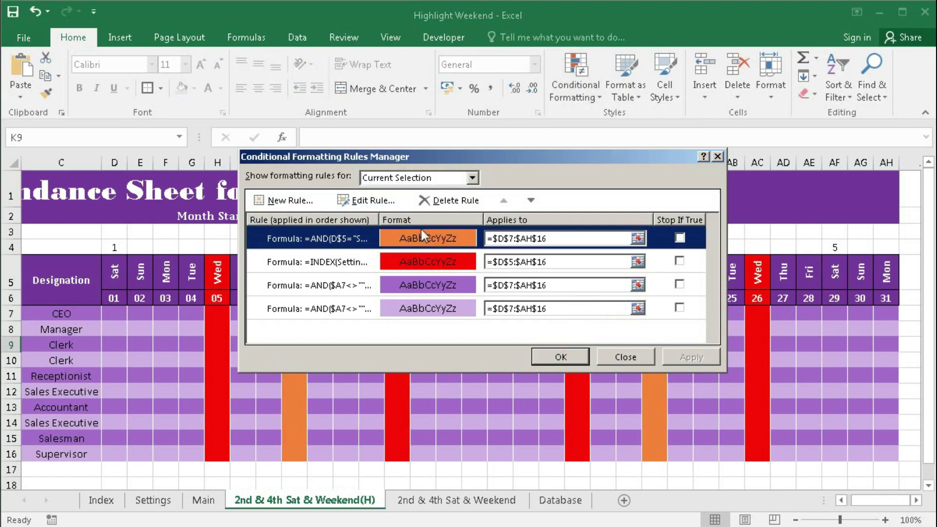
click(452, 201)
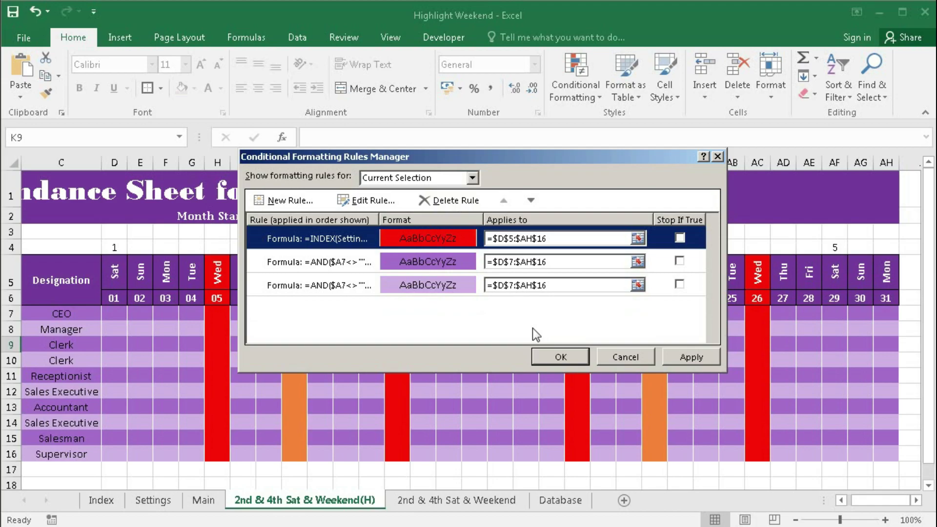
click(548, 359)
drag(113, 247, 881, 242)
key(Delete)
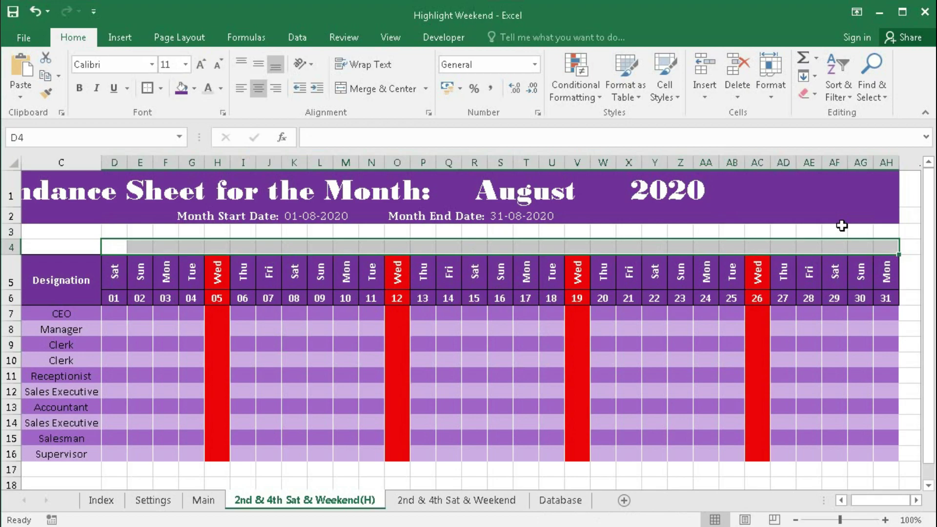
Begin a counting formula in D4 over the expanding weekday range $D$5:D$5.
click(115, 244)
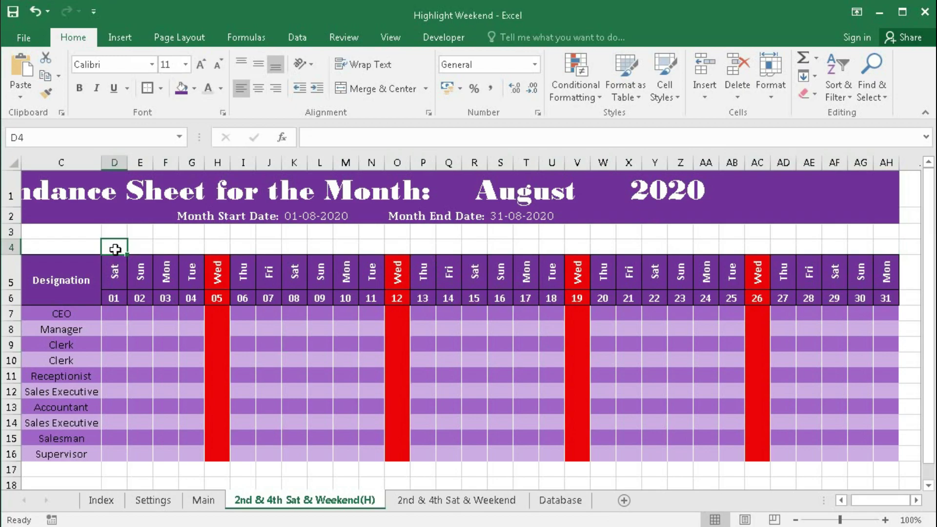
text(=COUNTF()
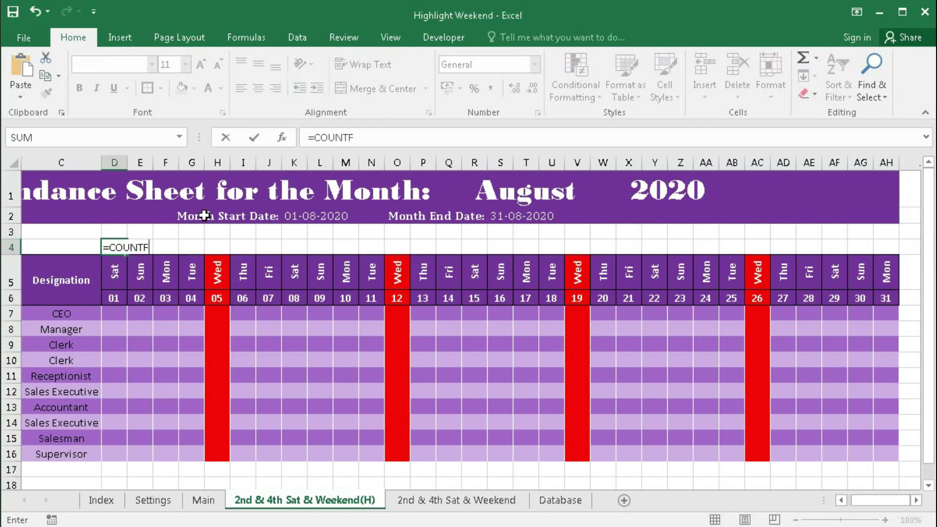
click(115, 274)
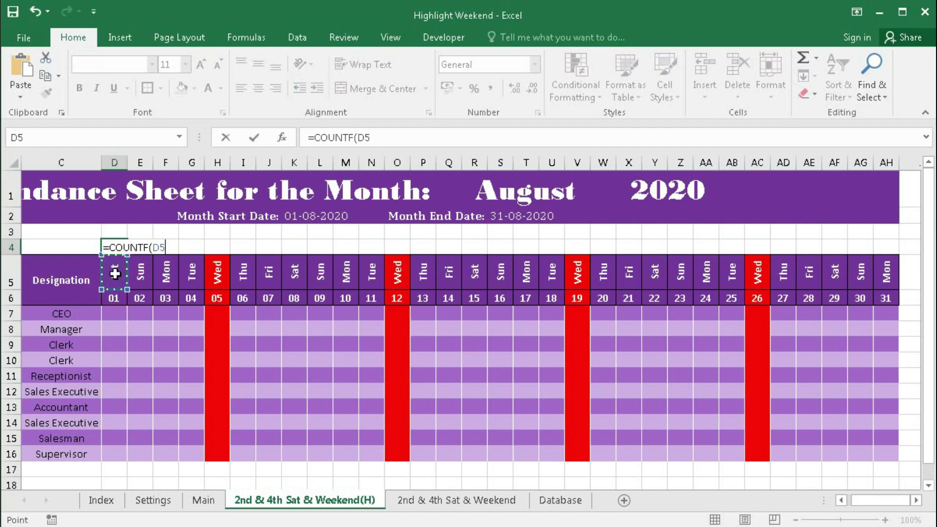
key(F8)
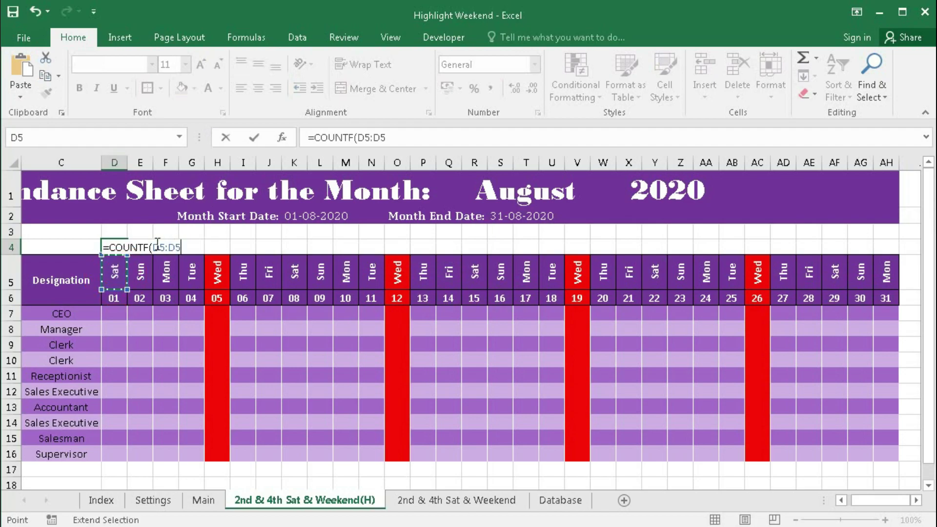
click(161, 245)
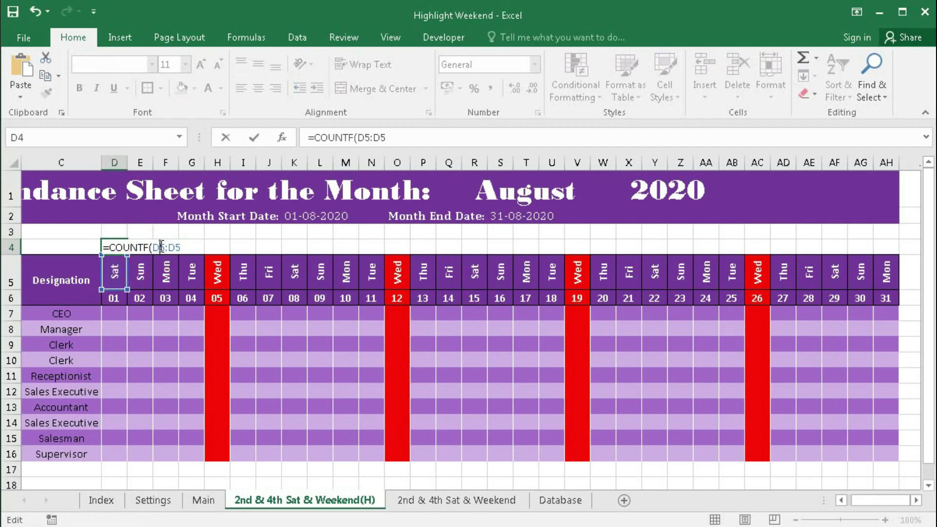
key(F4)
click(193, 247)
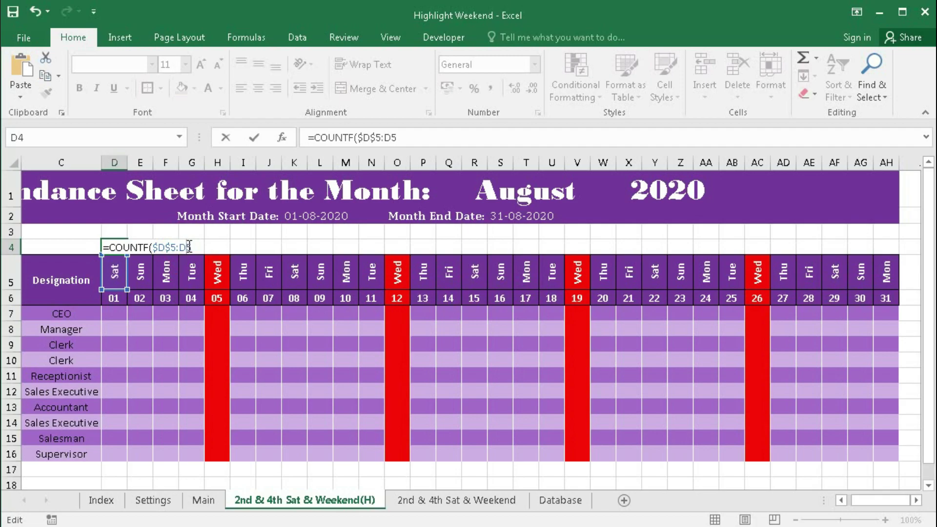
key(F4)
key(F4)
click(205, 246)
Complete the D4 formula as =COUNTIF($D$5:D$5,"SAT") and fill it across to AH4.
click(143, 247)
text(I)
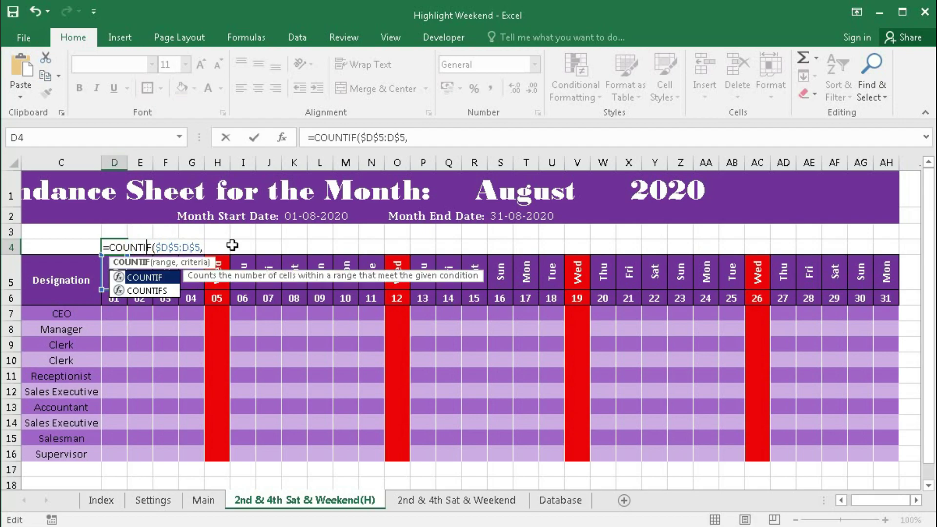
click(202, 247)
text(,)
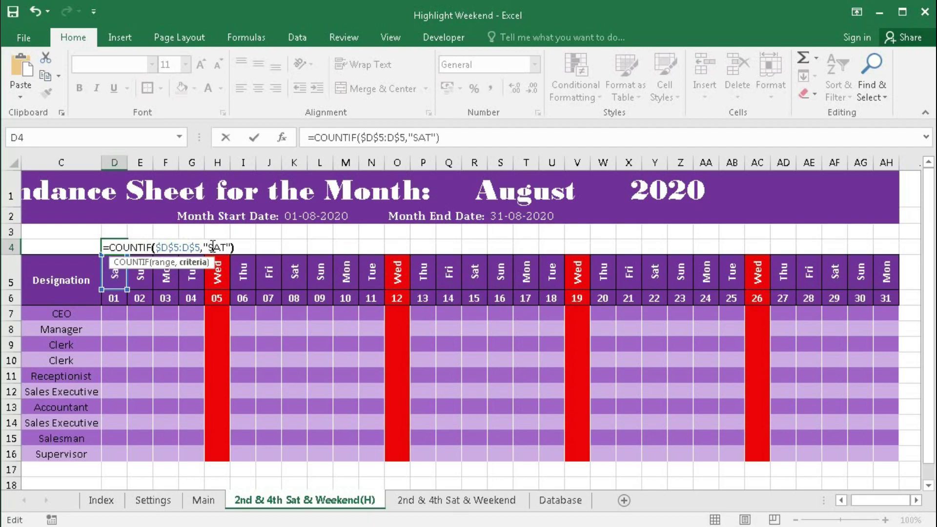
key(Return)
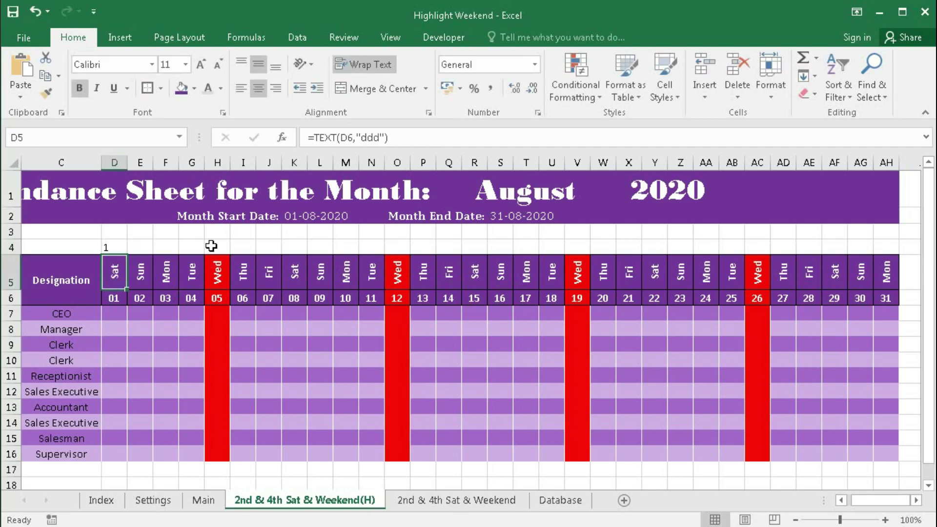
click(112, 247)
drag(127, 255, 896, 251)
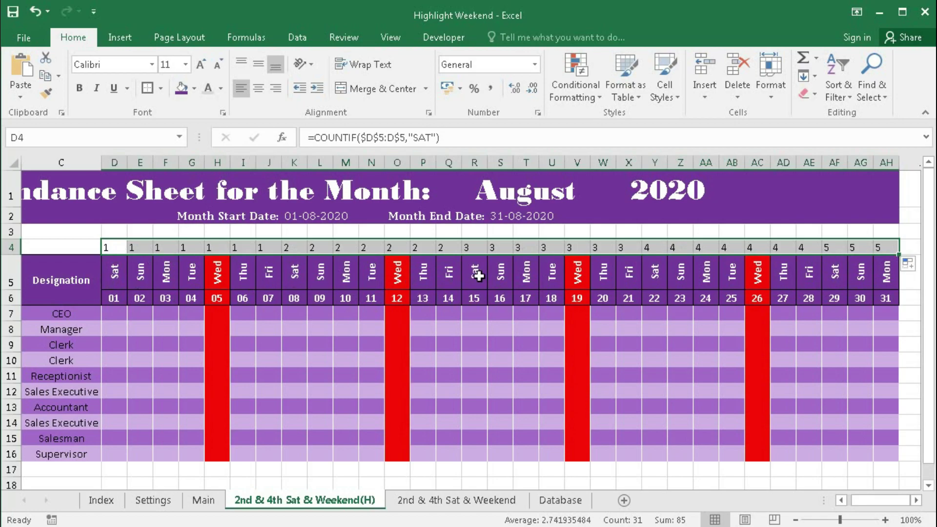
Wrap the COUNTIF in D4 in an IF function whose logical test is D$5="SAT".
double_click(112, 248)
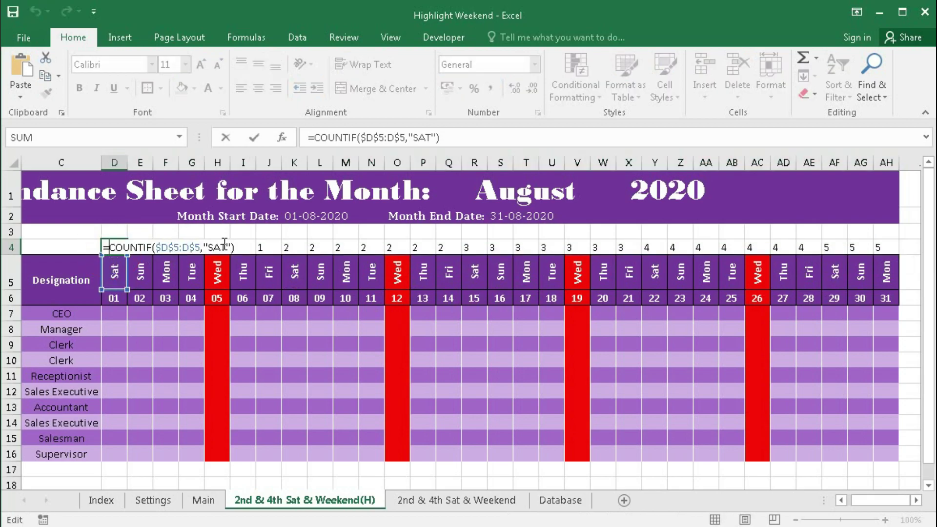
text(IF()
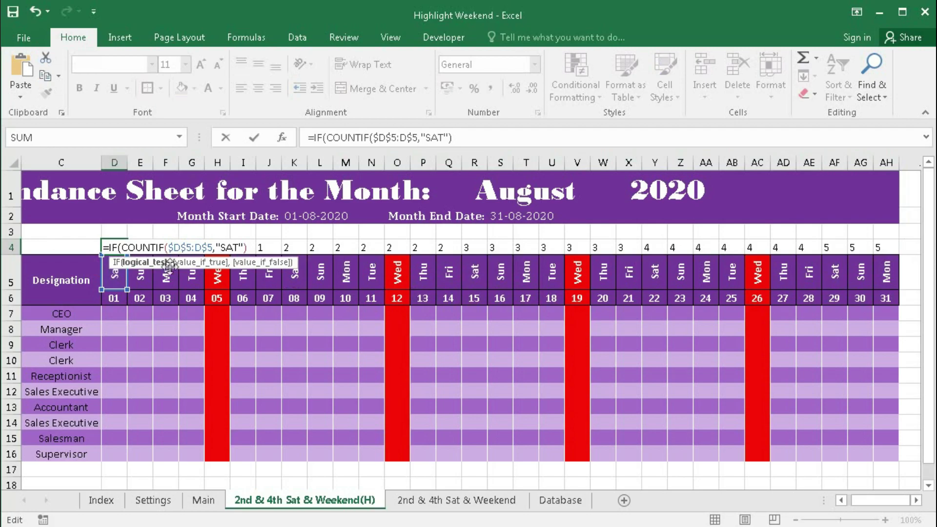
click(114, 278)
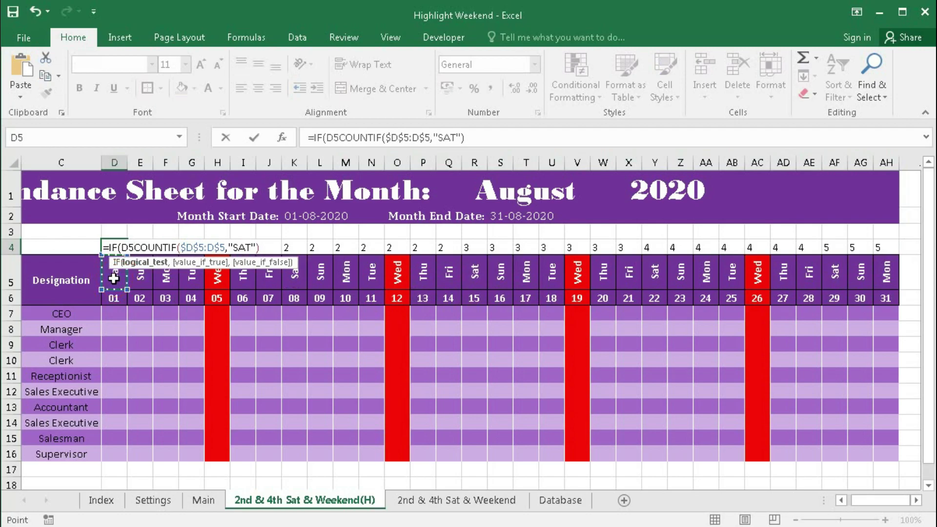
key(F4)
key(F4)
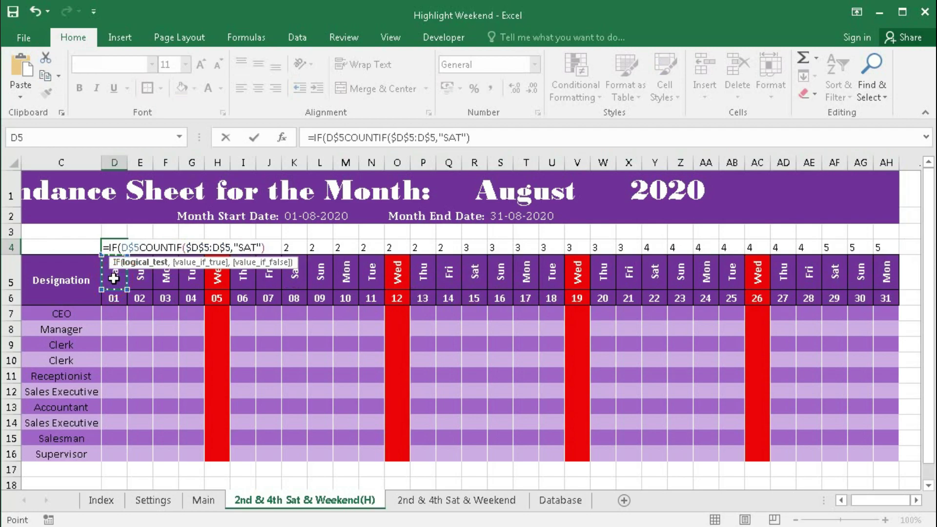
text(="SAT)
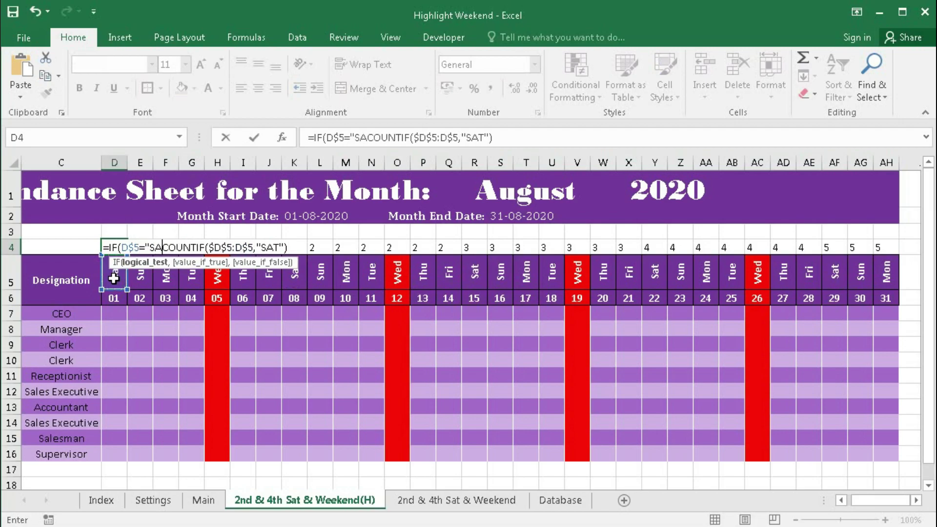
text(",)
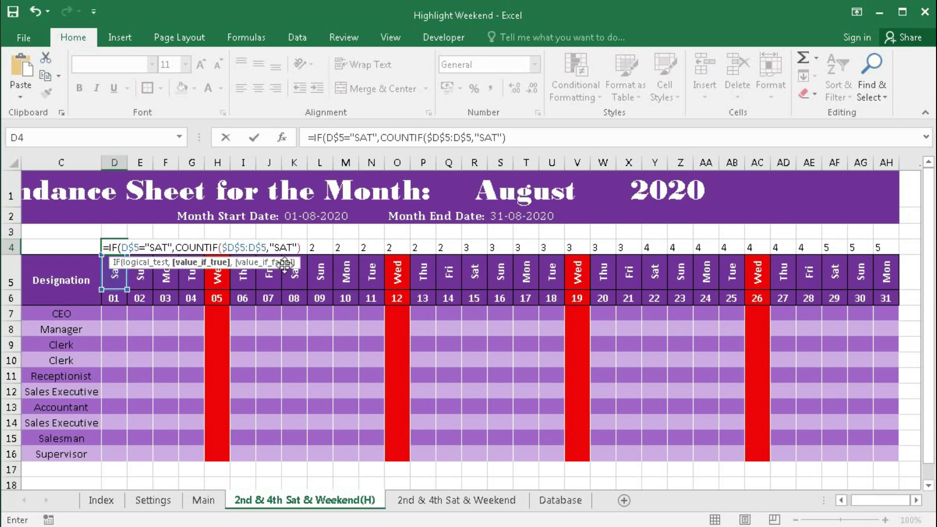
Add an empty string as the IF's false value in D4 and fill the formula across to AH4.
click(302, 247)
text(,)
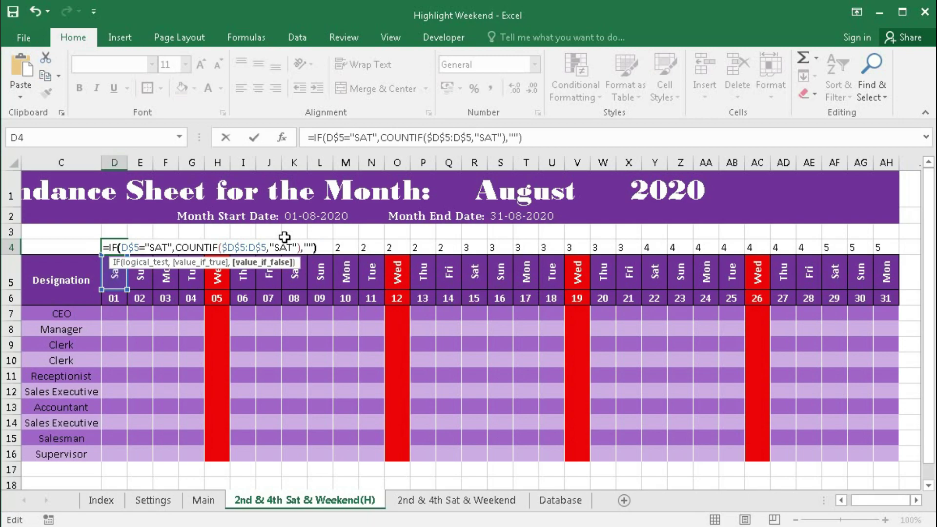
key(Return)
click(112, 248)
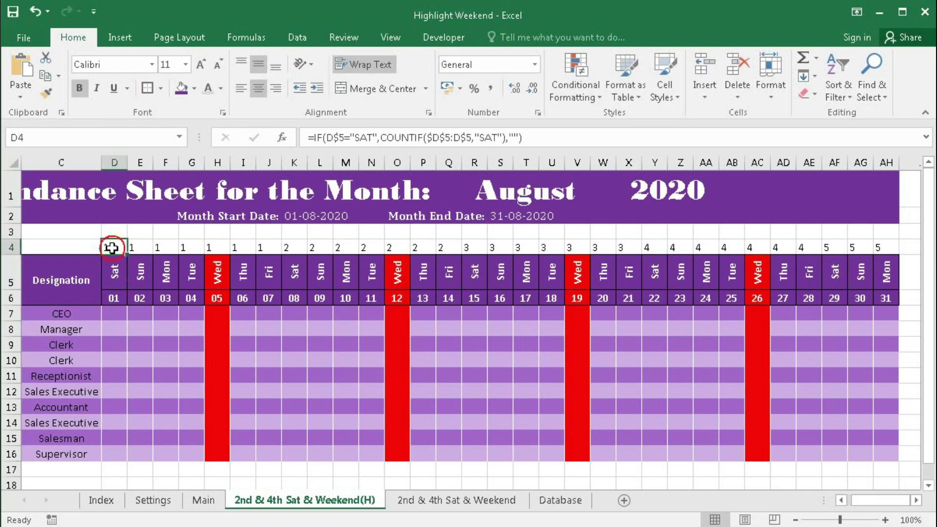
drag(128, 254, 880, 247)
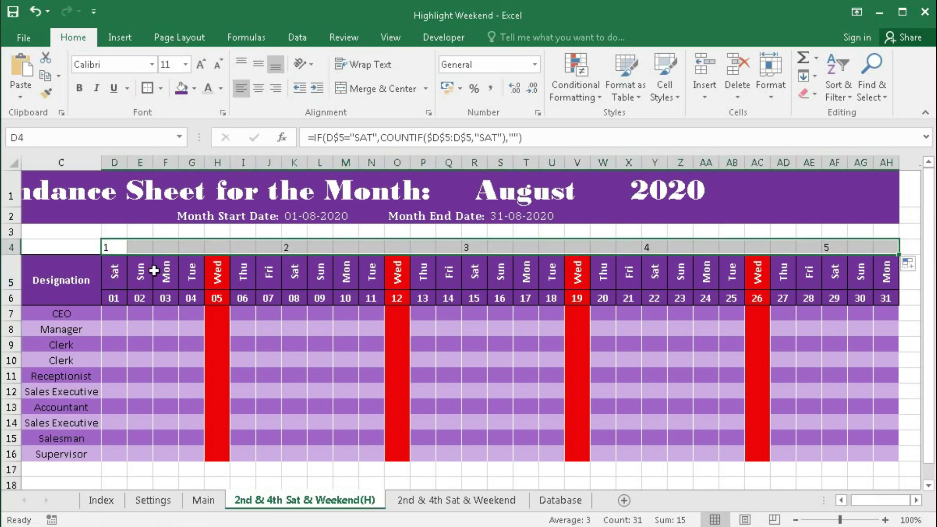
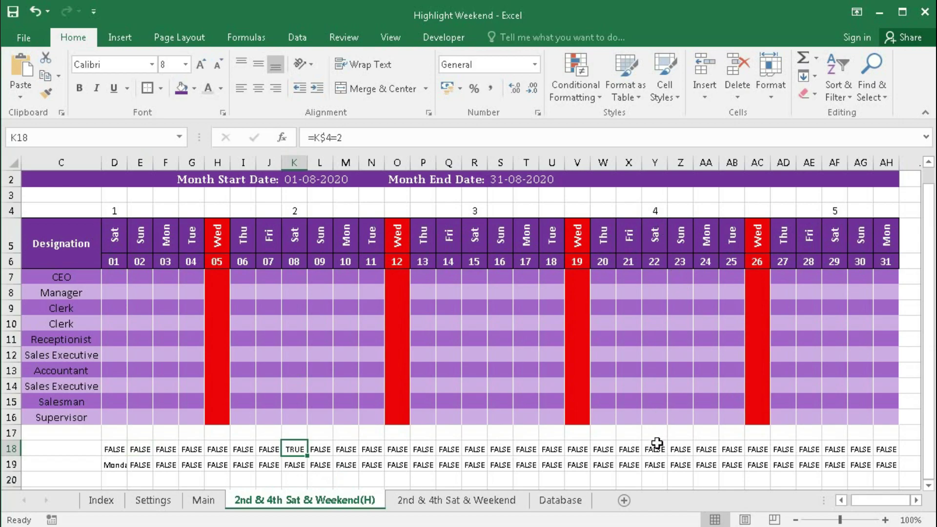
Change the formula in D18 to =OR(D$4=2,D$4=4) so it tests for both the second and fourth Saturday.
click(112, 448)
double_click(110, 448)
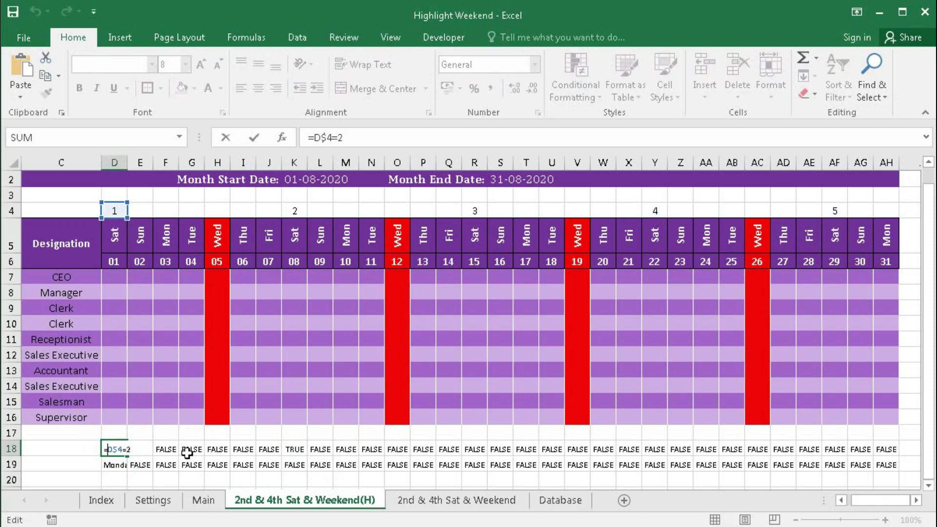
text(OR()
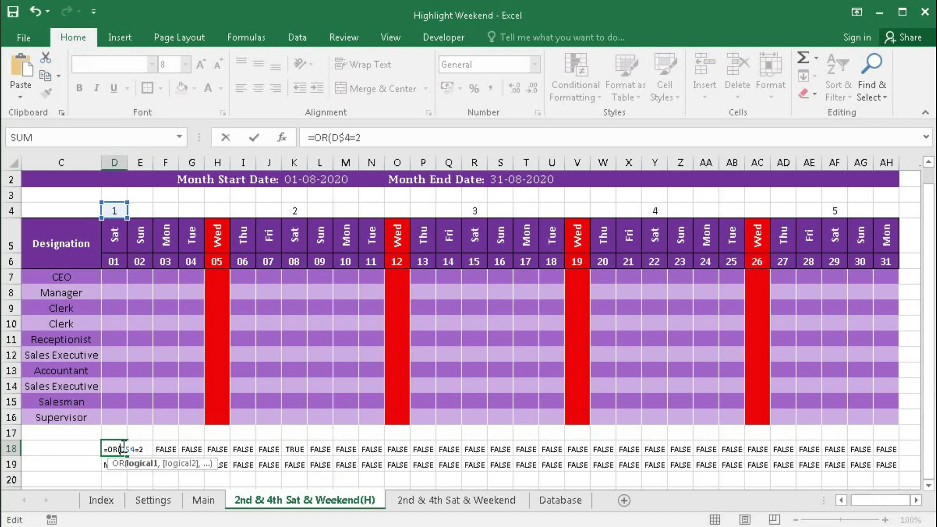
drag(124, 446, 171, 449)
key(ctrl+c)
click(154, 449)
text(,)
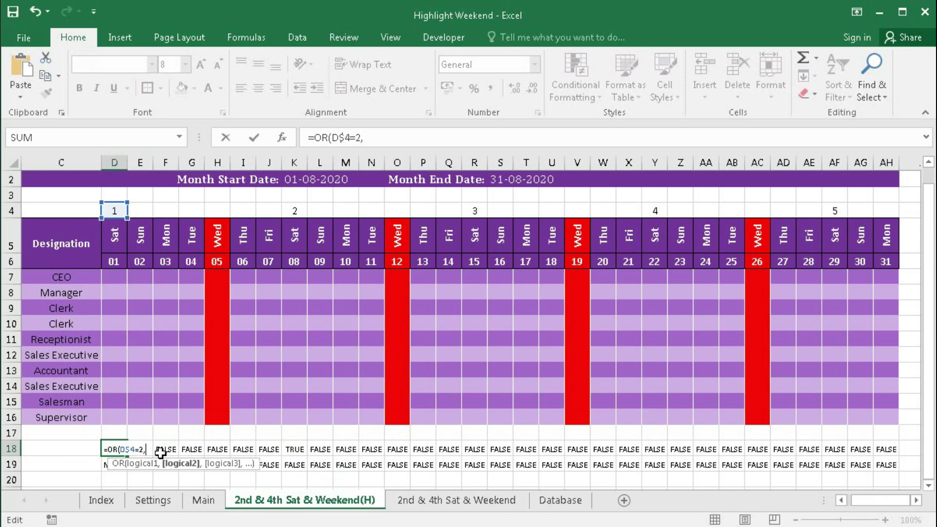
key(ctrl+v)
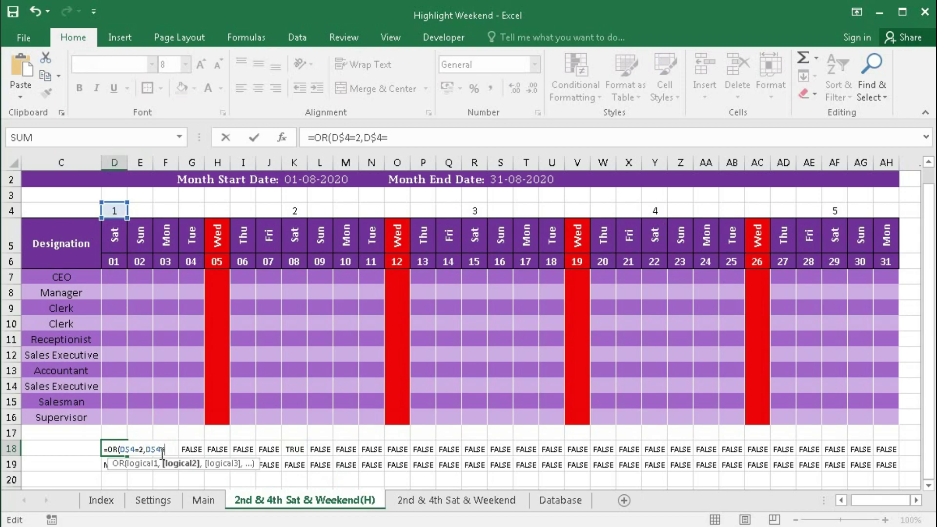
text(4))
key(Return)
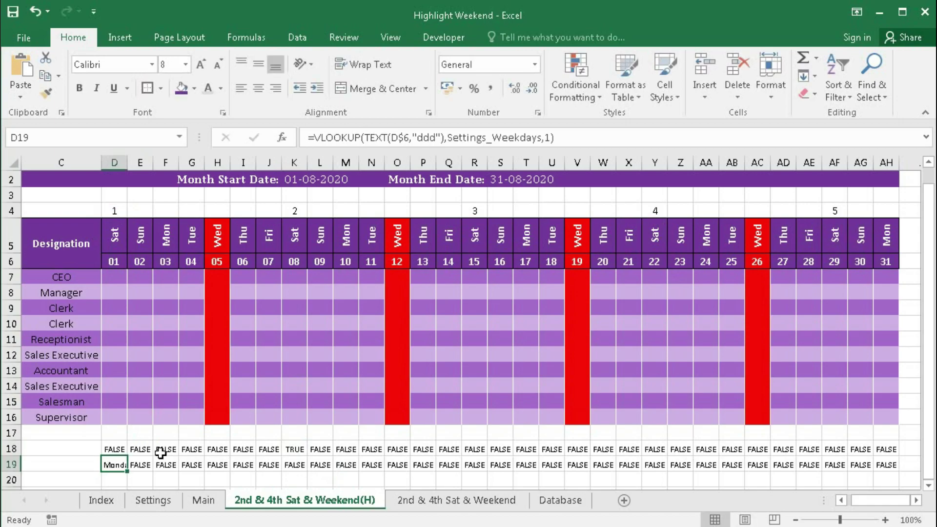
Fill the D18 formula across to AH18 and check the results in K18 and Y18.
click(116, 448)
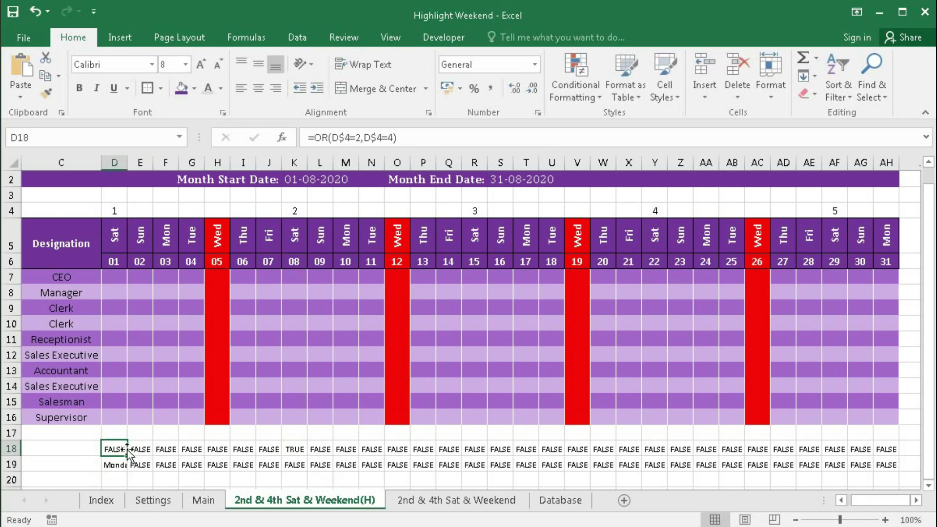
drag(128, 456, 892, 460)
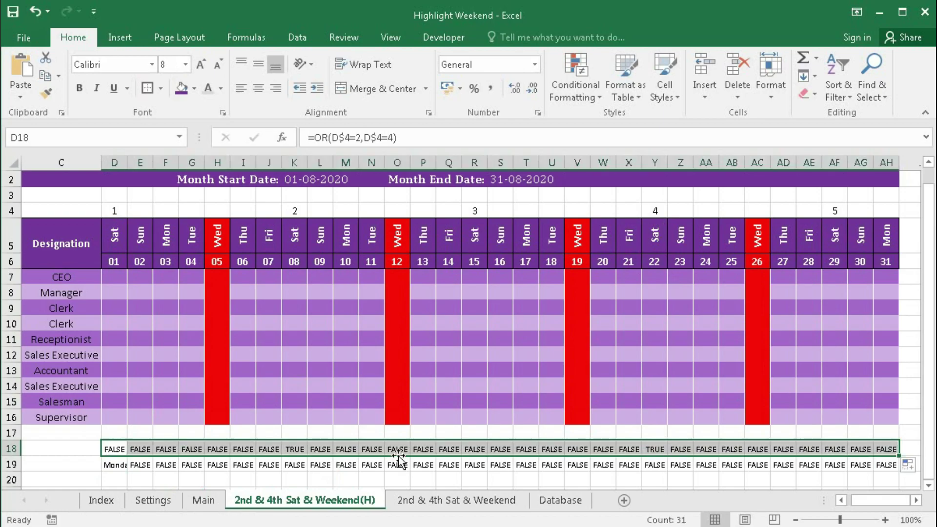
click(295, 449)
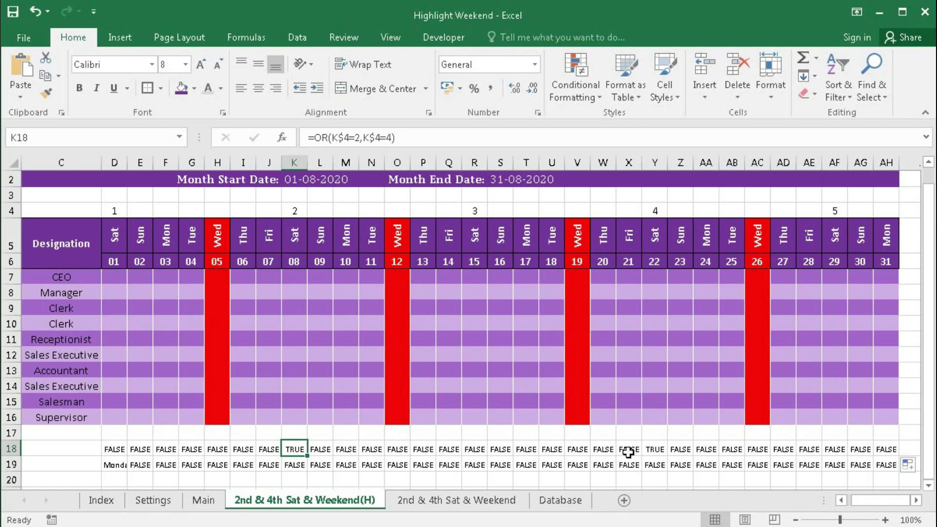
click(653, 449)
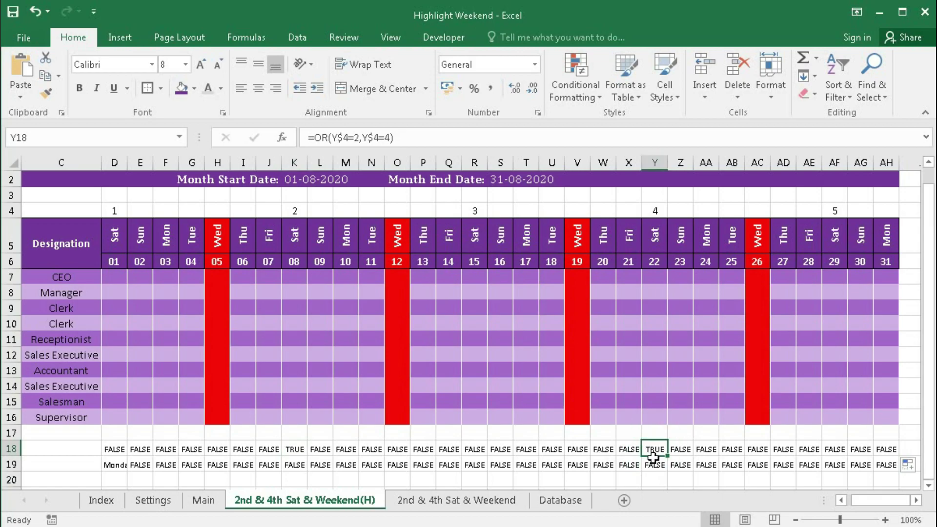
Copy the D18 formula and create a formula-based conditional formatting rule using =OR(D$4=2,D$4=4).
double_click(113, 450)
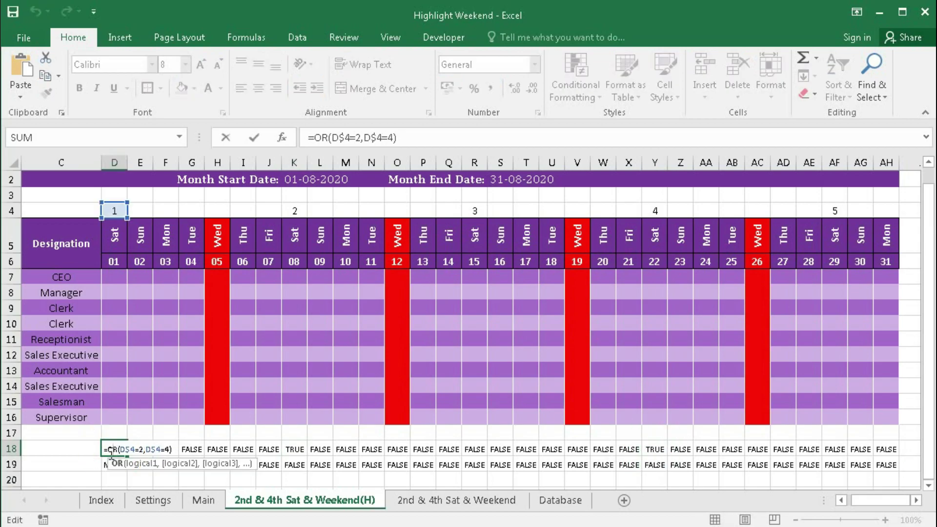
drag(106, 450, 244, 450)
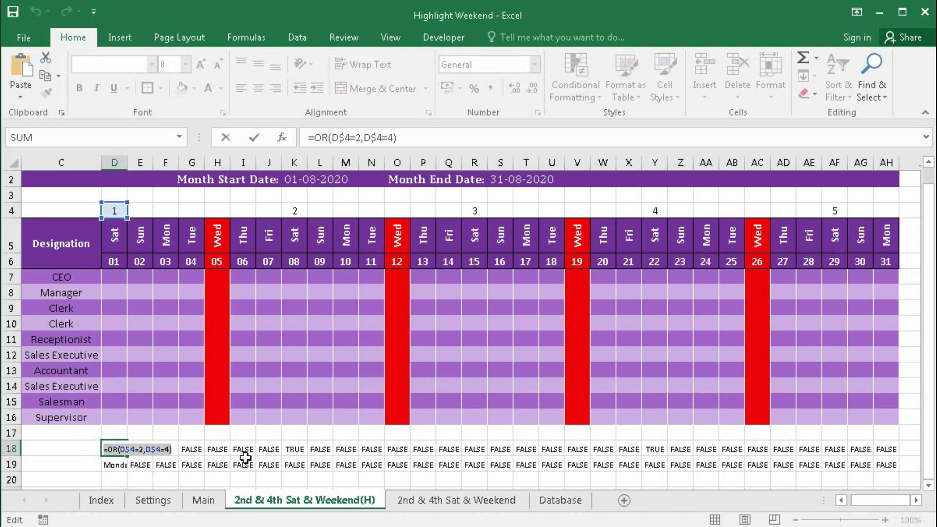
key(Escape)
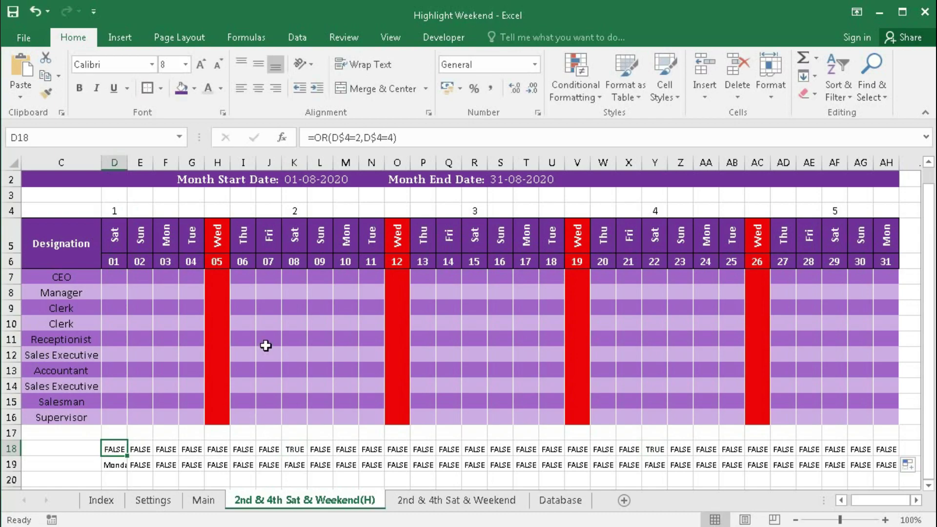
click(588, 97)
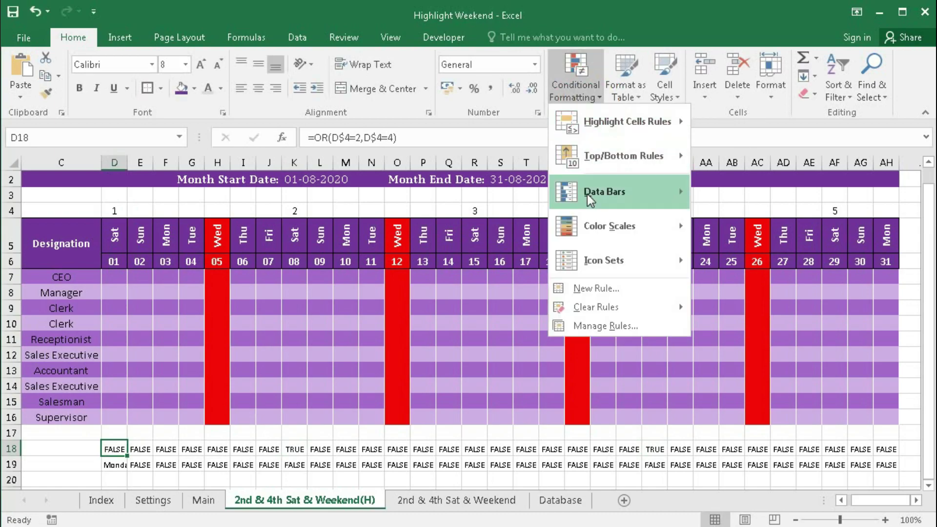
click(593, 289)
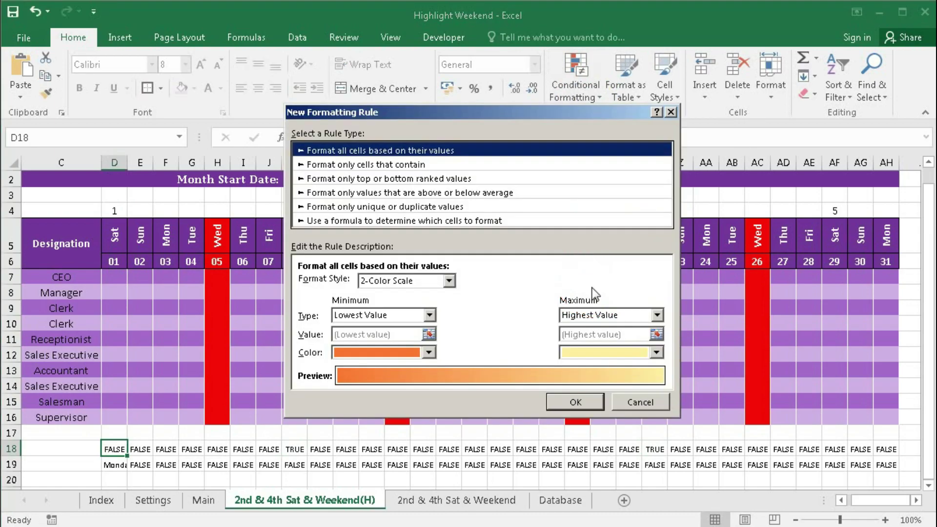
click(364, 222)
click(330, 285)
text(=OR(D$4=2,D$4=4))
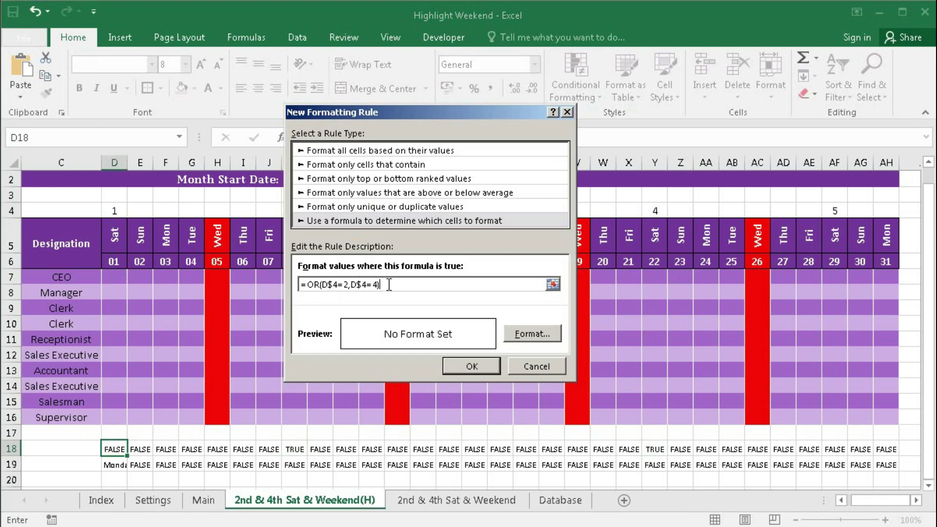
Give the new rule an orange fill and a white outline border, and save the rule.
click(520, 333)
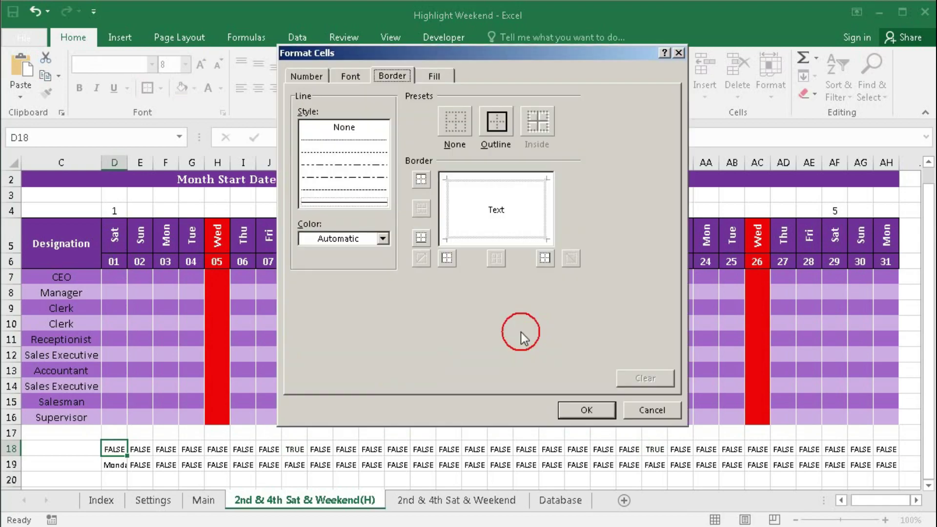
click(433, 77)
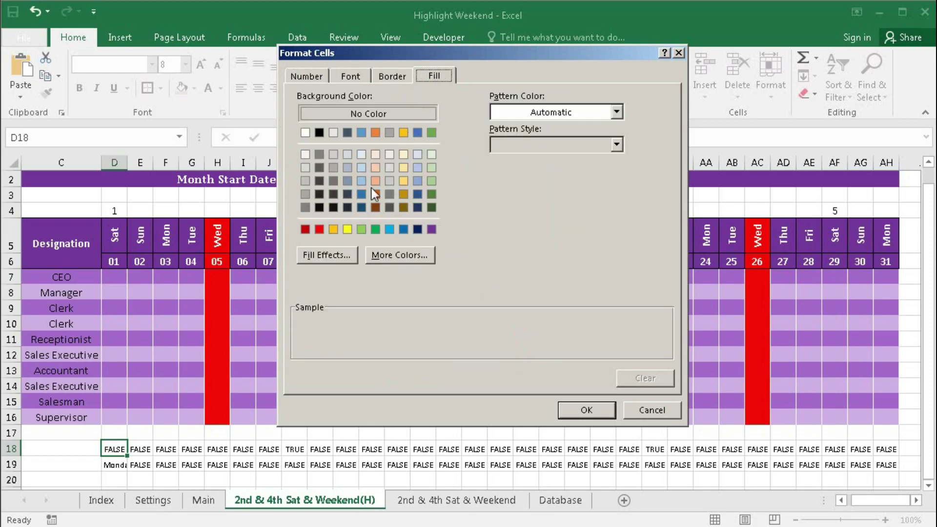
click(375, 132)
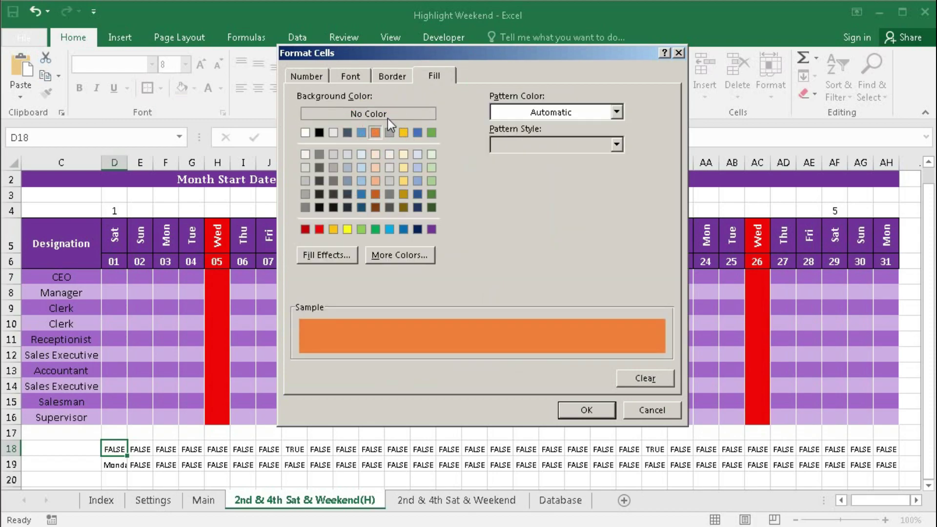
click(392, 76)
click(382, 239)
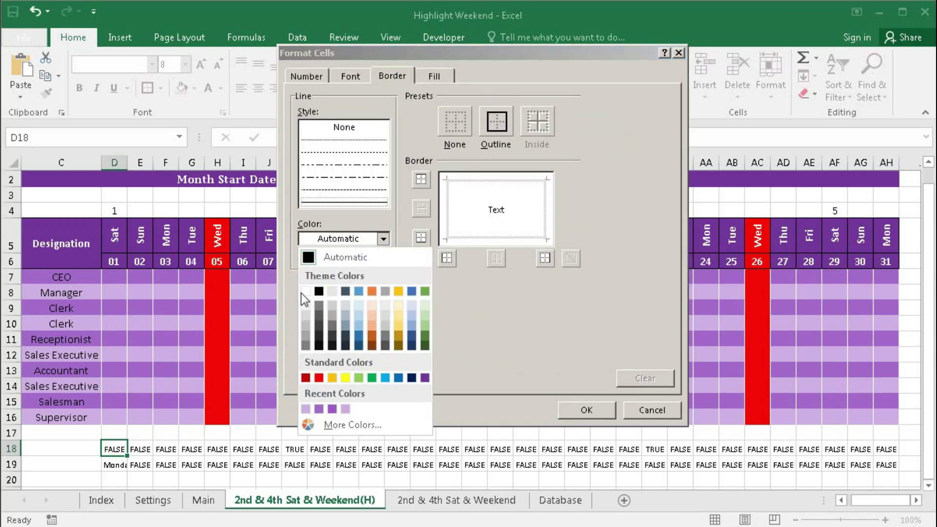
click(305, 292)
click(497, 122)
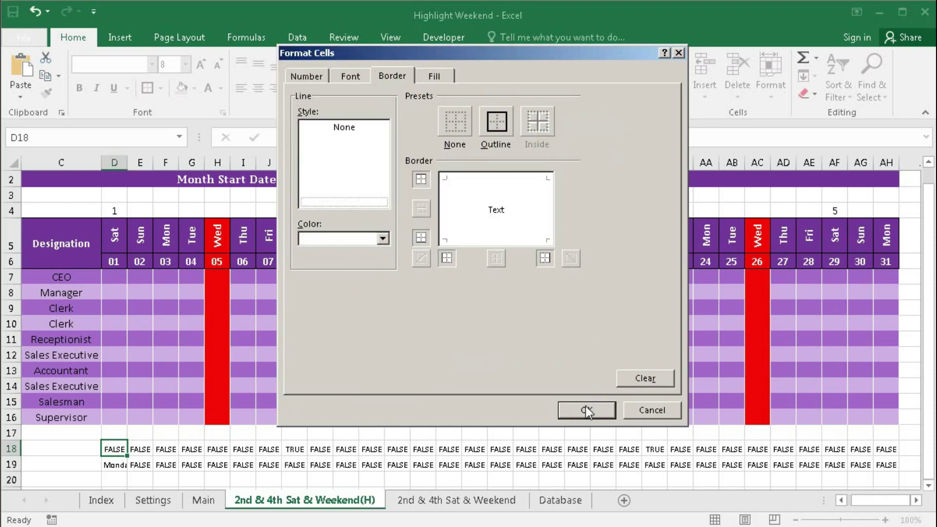
click(587, 408)
click(466, 367)
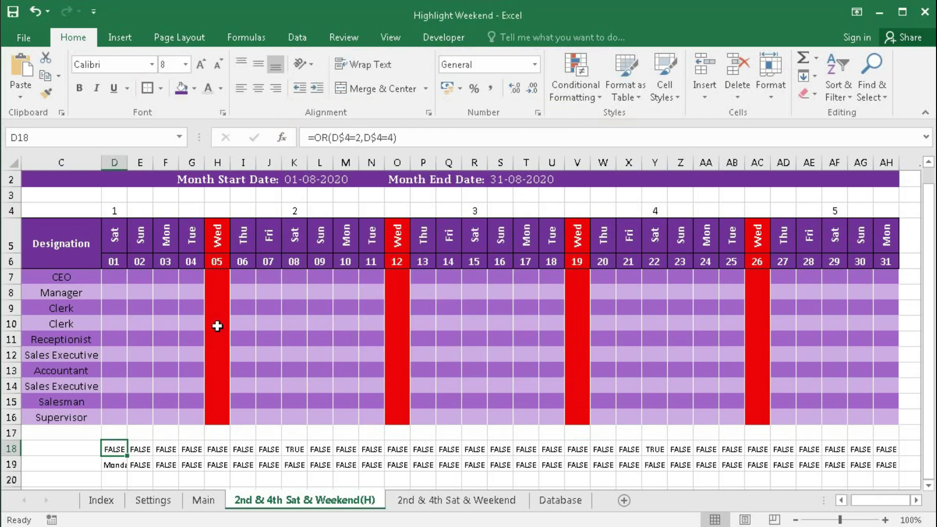
Change the range the OR rule applies to so that it covers the attendance grid D7:AH16.
click(576, 93)
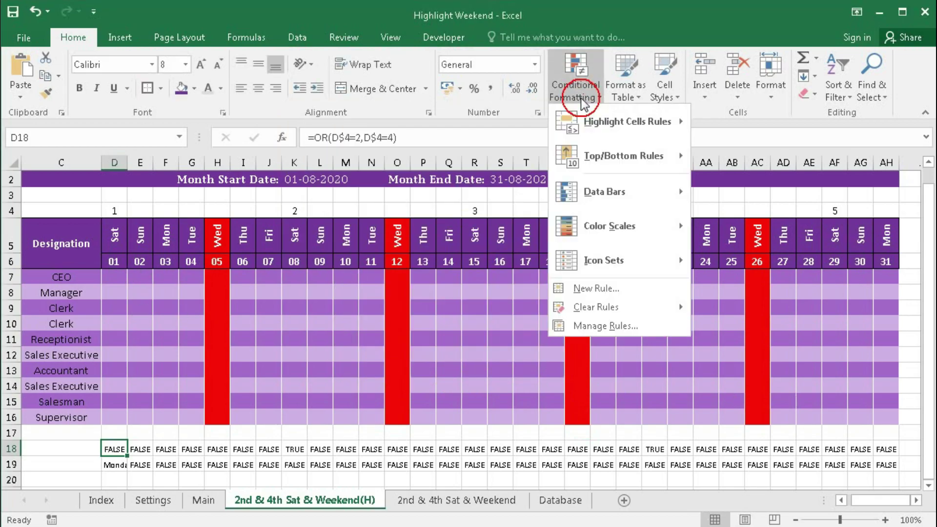
click(591, 324)
click(355, 215)
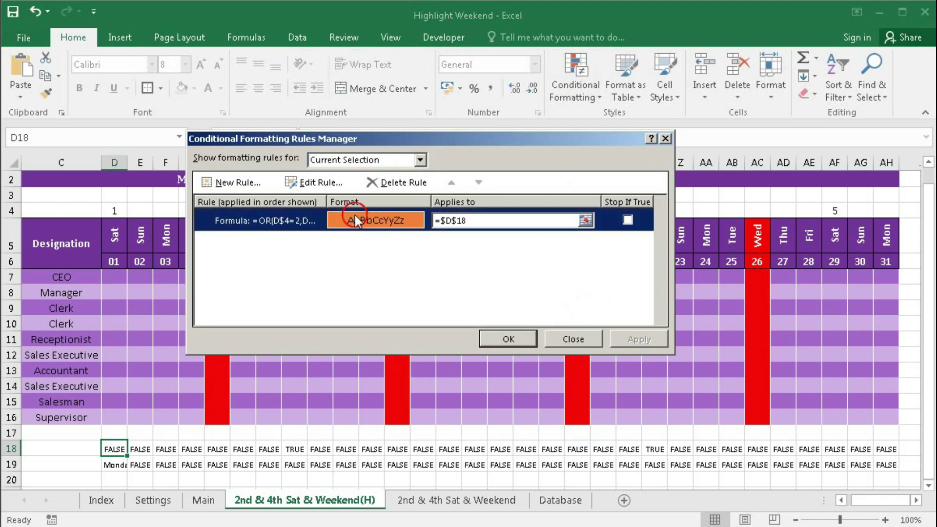
click(482, 222)
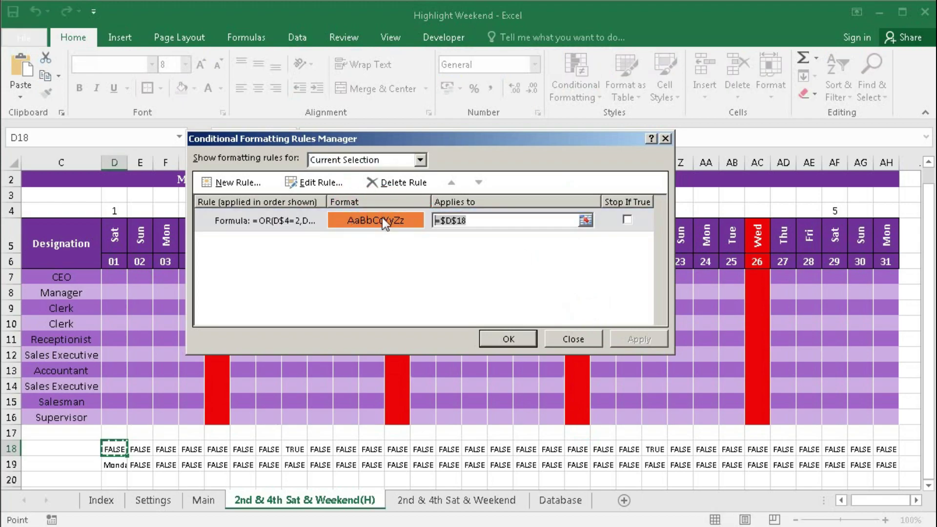
key(ctrl+a)
key(Delete)
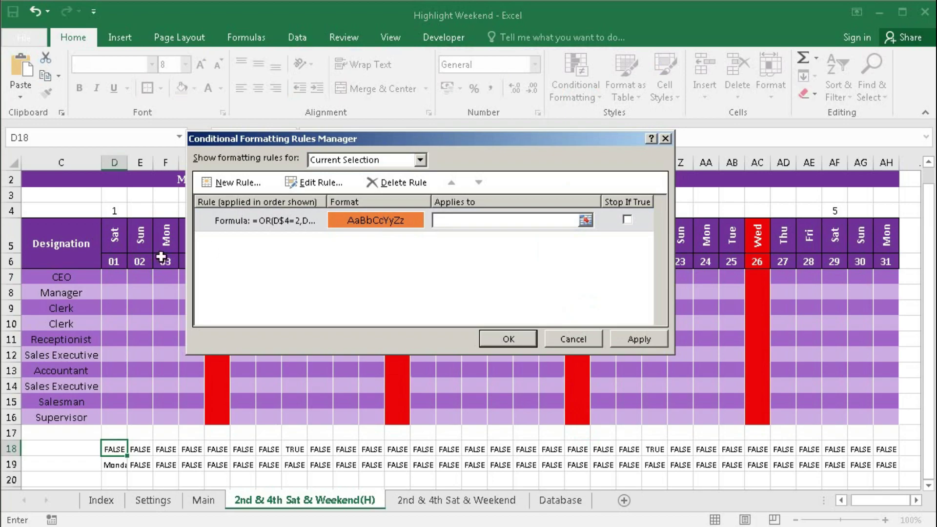
drag(115, 275, 886, 416)
click(634, 339)
click(509, 340)
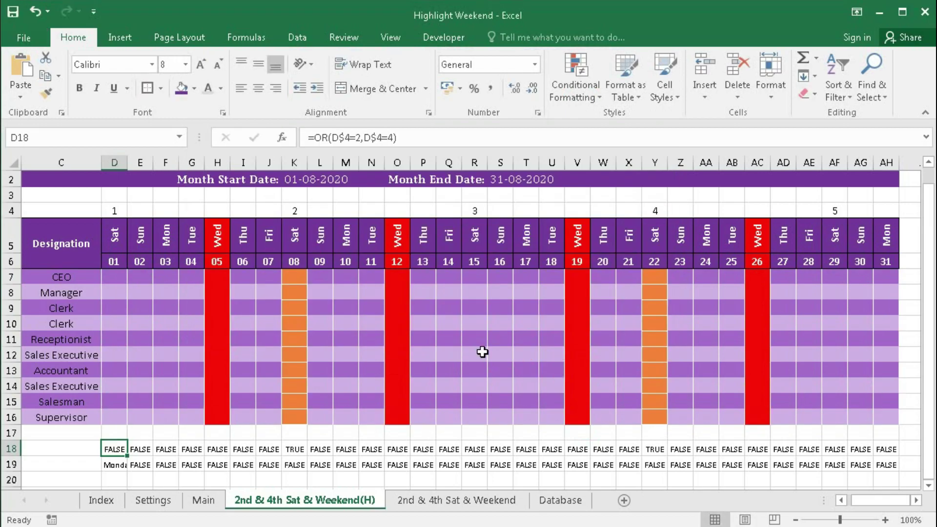
Test the Saturday highlighting by switching the sheet's month to July and back to August.
click(357, 356)
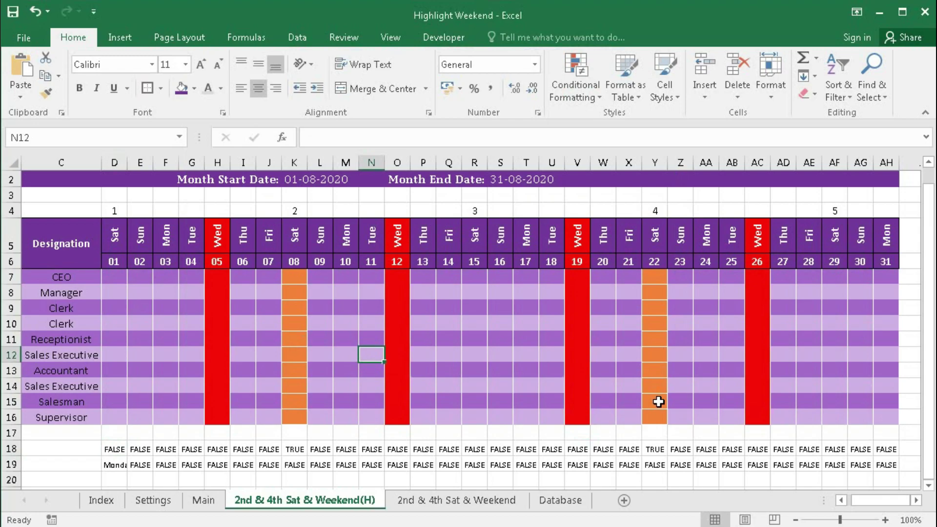
scroll(658, 402, up, 1)
click(610, 193)
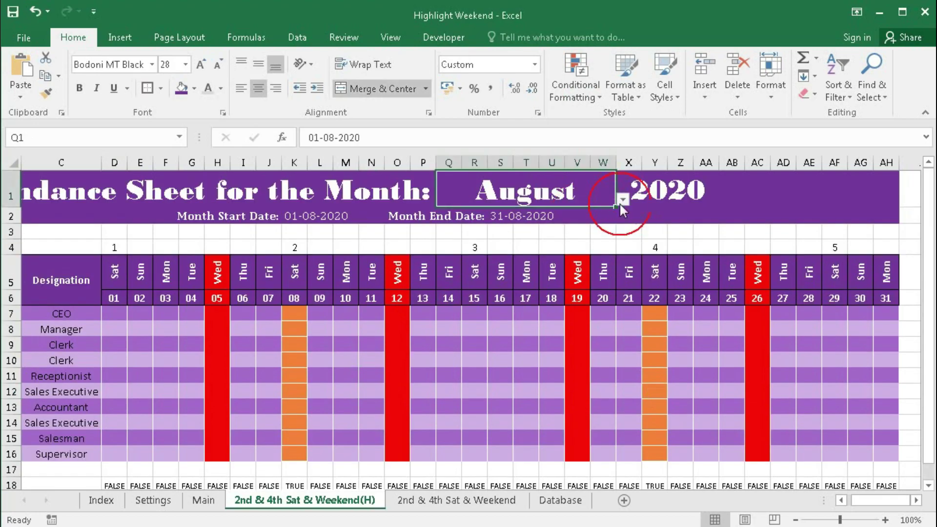
click(622, 199)
click(499, 232)
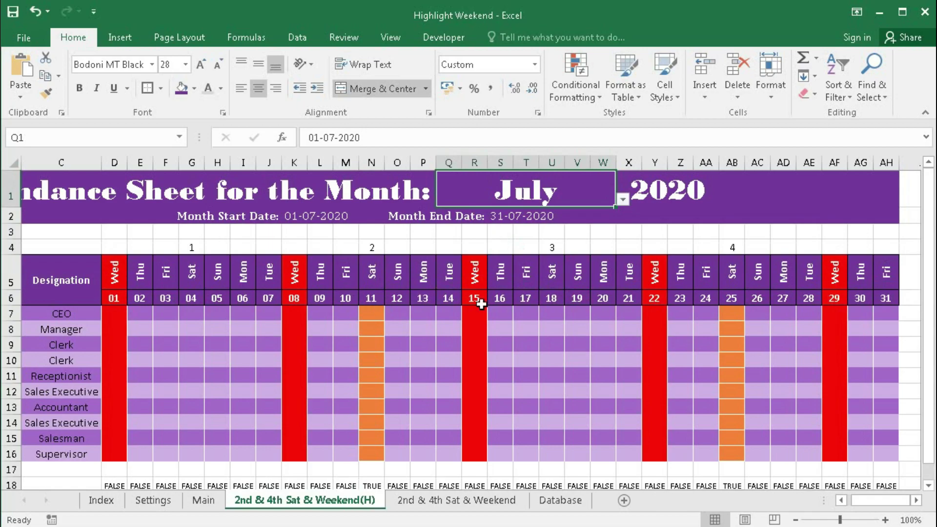
click(623, 199)
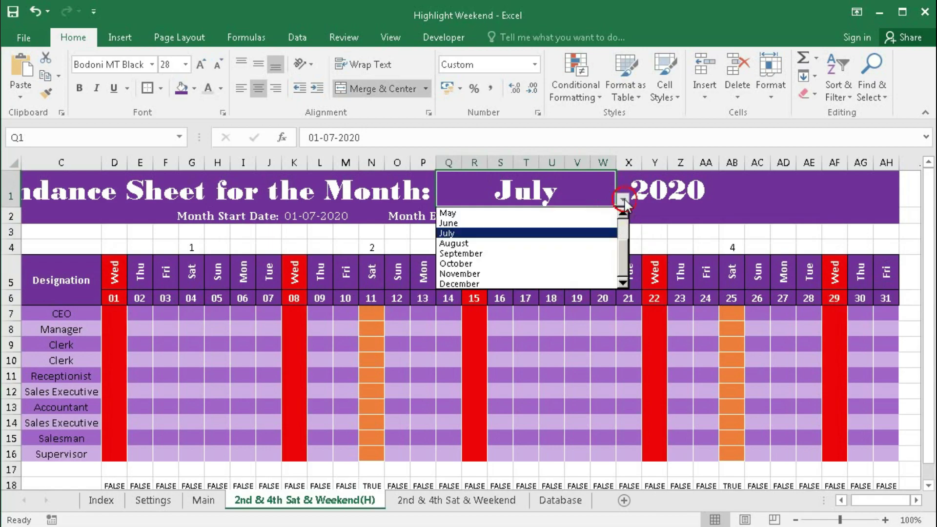
click(537, 243)
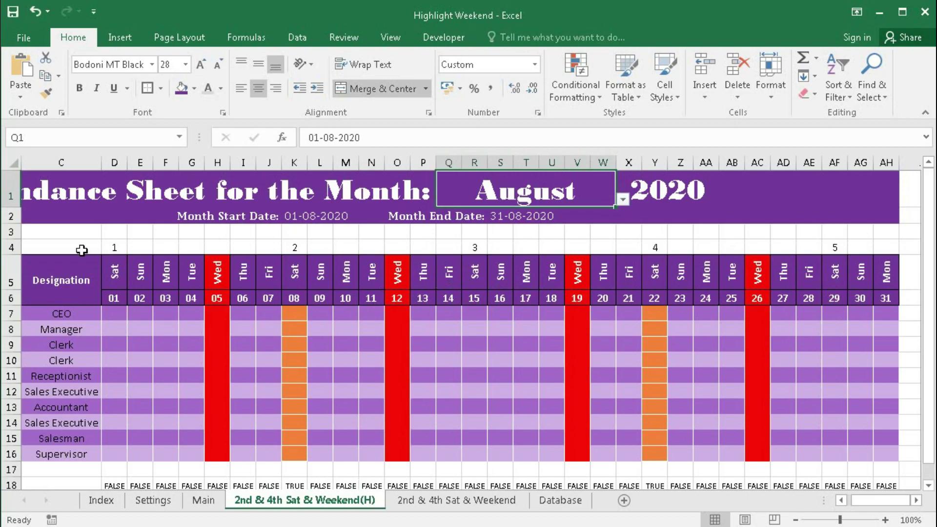
Delete helper row 4, which holds the Saturday counts.
click(5, 247)
right_click(5, 247)
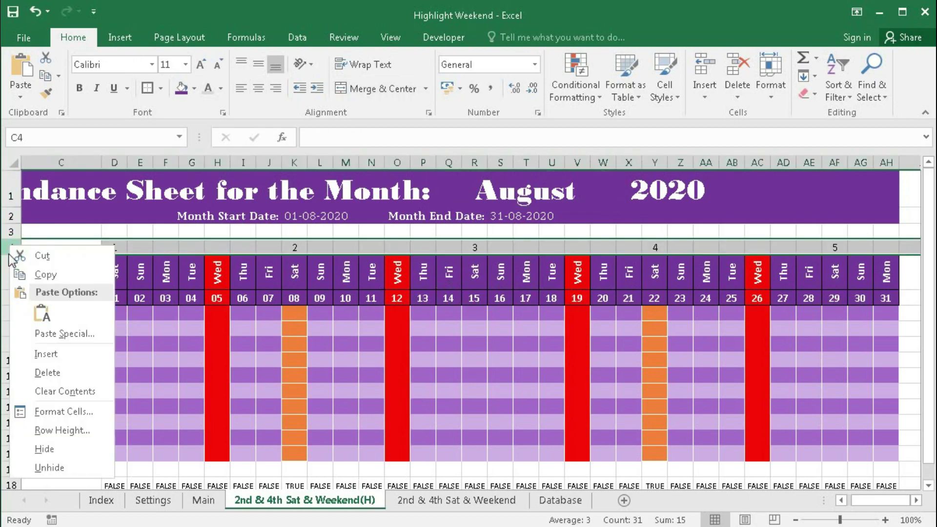
click(40, 369)
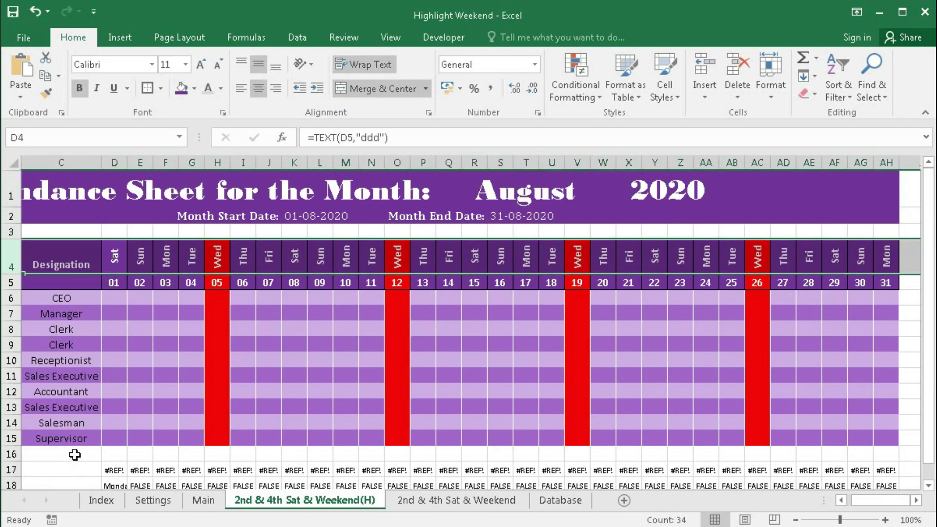
Delete test-formula rows 17 and 18 below the attendance grid and select the empty cell D18.
drag(10, 469, 12, 482)
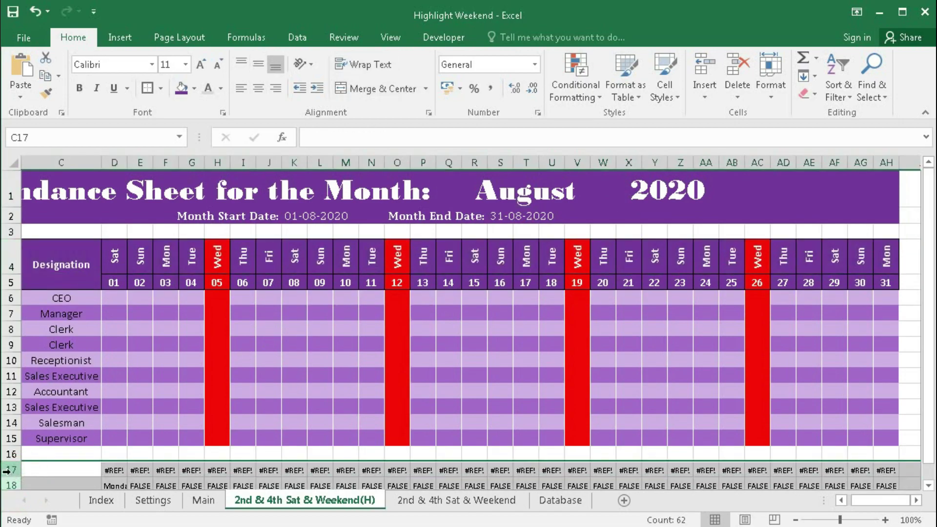
right_click(12, 482)
click(55, 367)
click(293, 342)
scroll(207, 337, left, 1)
click(240, 449)
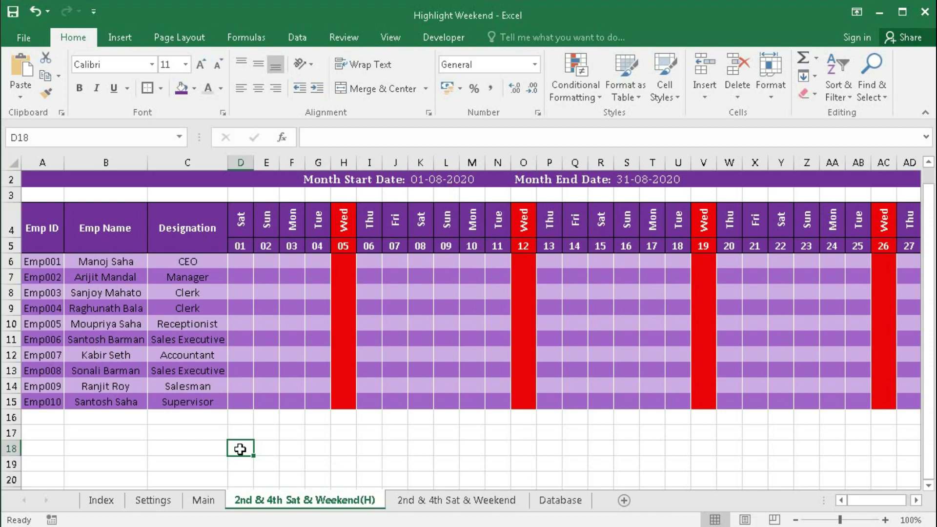
Begin an AND formula in cell D18 with D$4="Sat" as its first condition, keeping only the row locked.
text(=and)
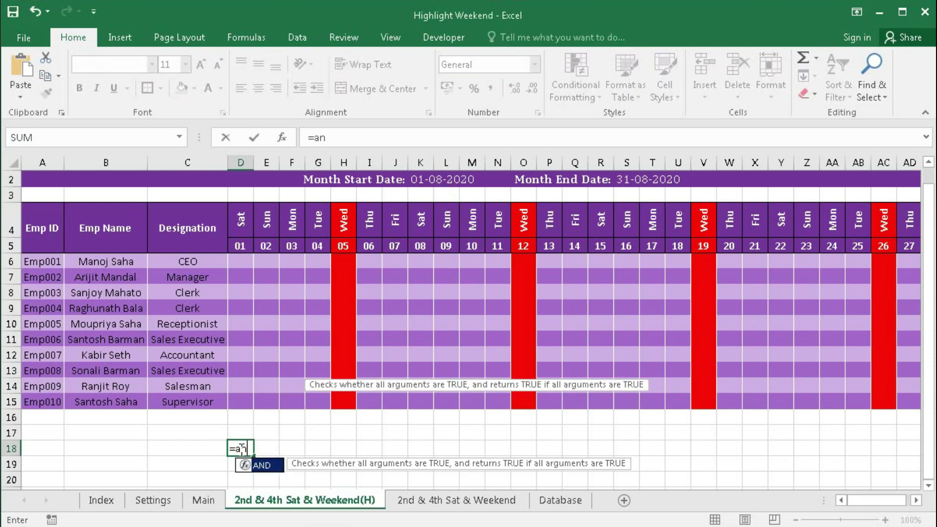
key(Tab)
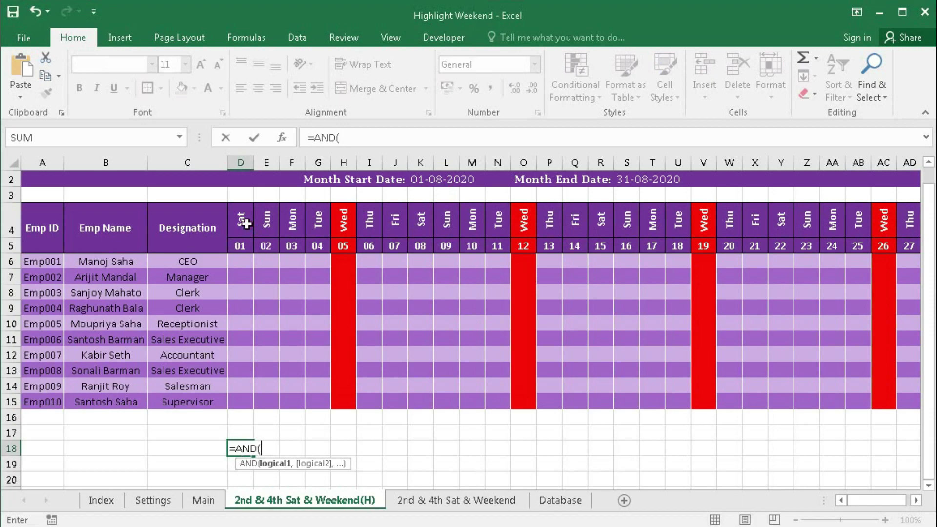
click(247, 223)
key(F4)
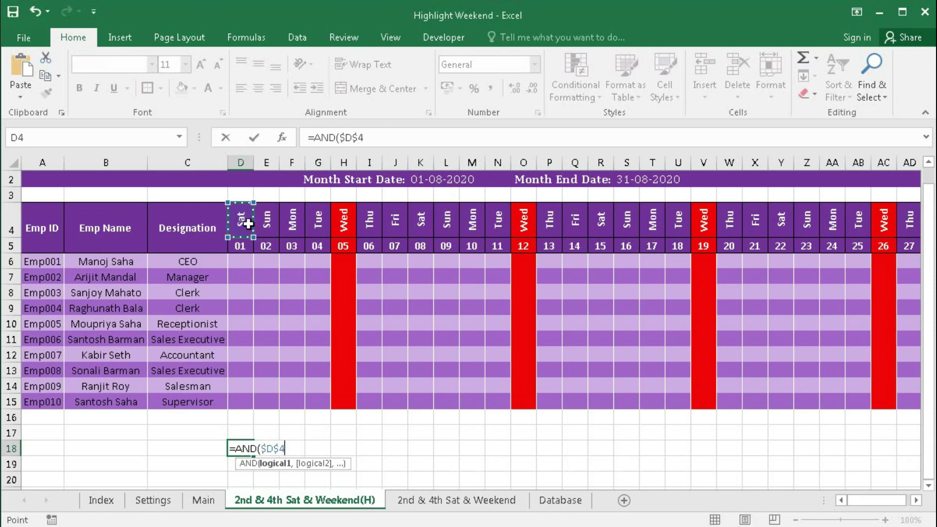
key(F4)
text(="at)
key(BackSpace)
key(BackSpace)
text(Sat)
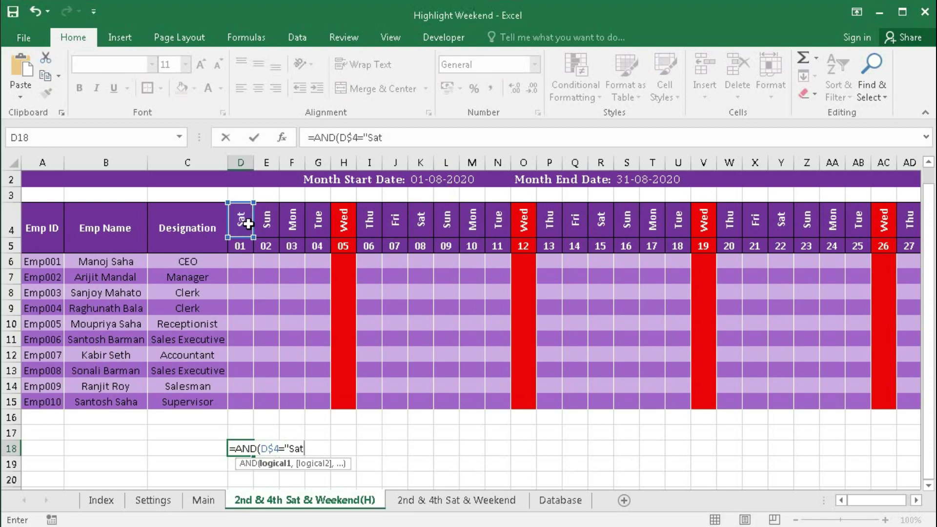
text(",)
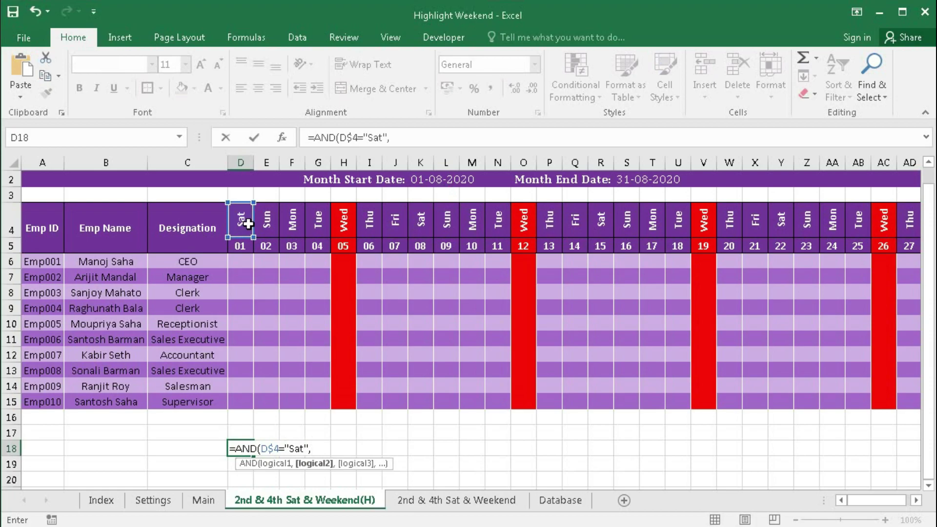
Nest an OR function as the second condition and start a COUNTIF inside it on the range D4:D4.
text(o)
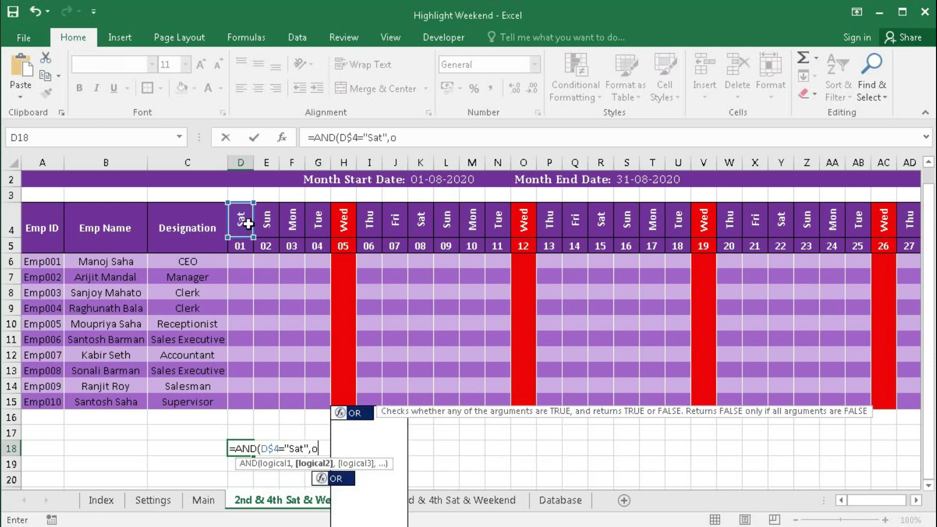
text(r()
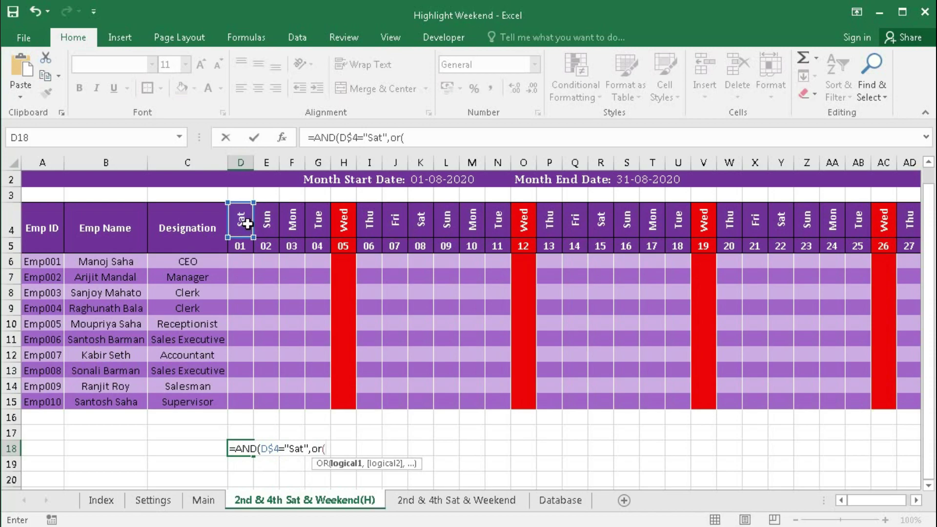
text(countif)
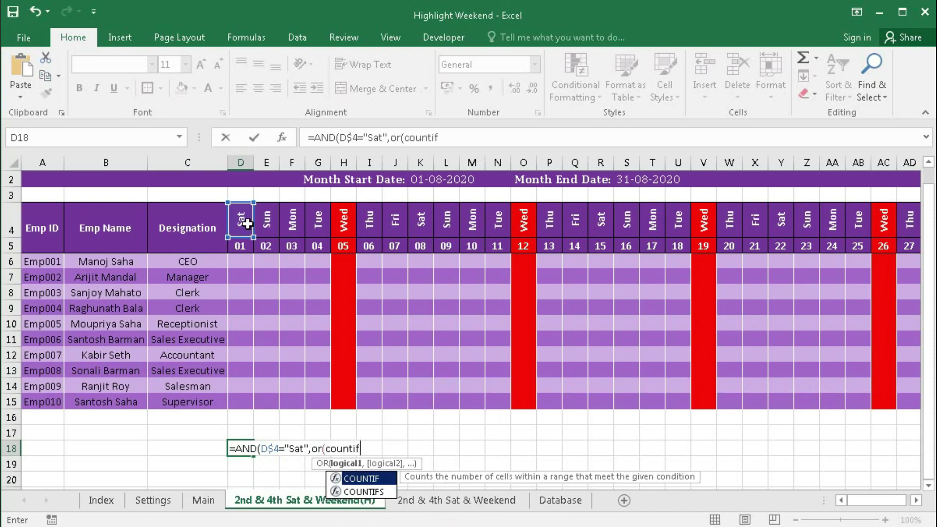
key(Tab)
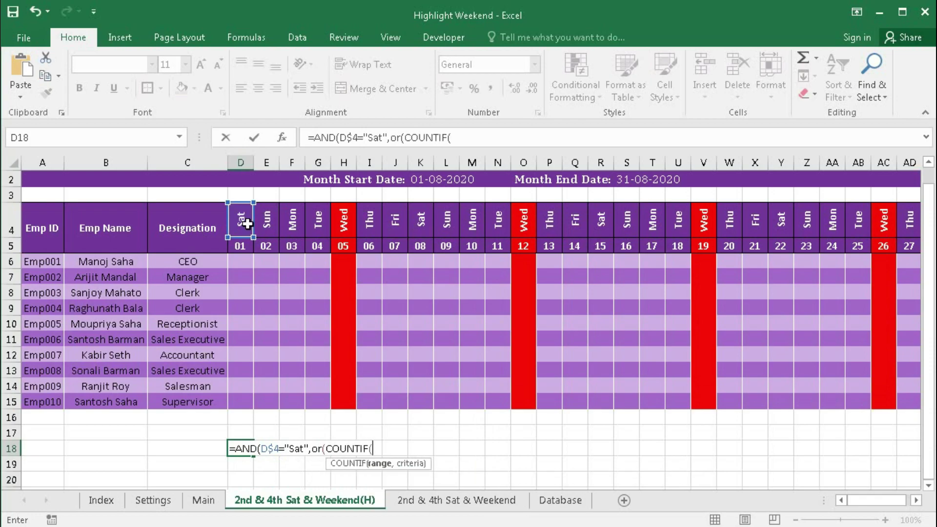
click(243, 224)
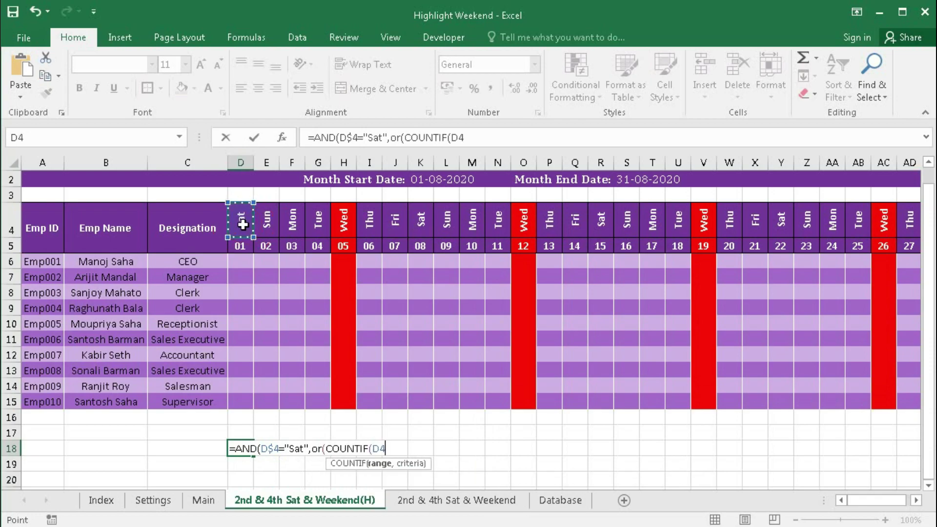
key(F8)
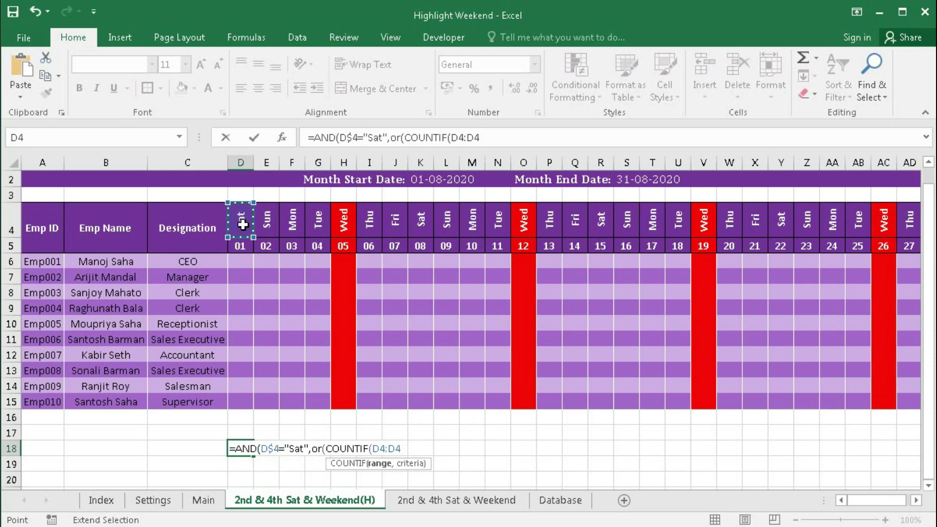
Lock the COUNTIF range as the expanding reference $D$4:D$4 and complete the condition with criterion "Sat" equal to 2.
drag(401, 449, 383, 450)
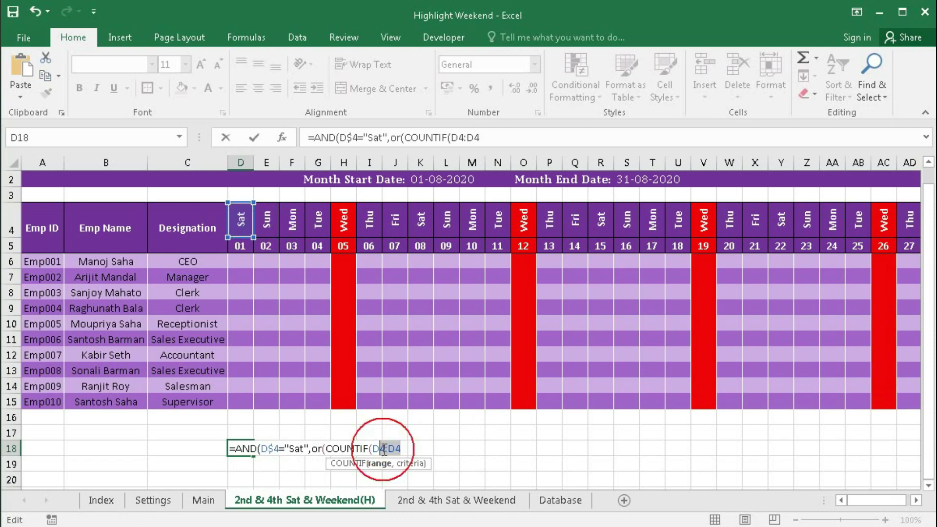
click(382, 449)
key(F4)
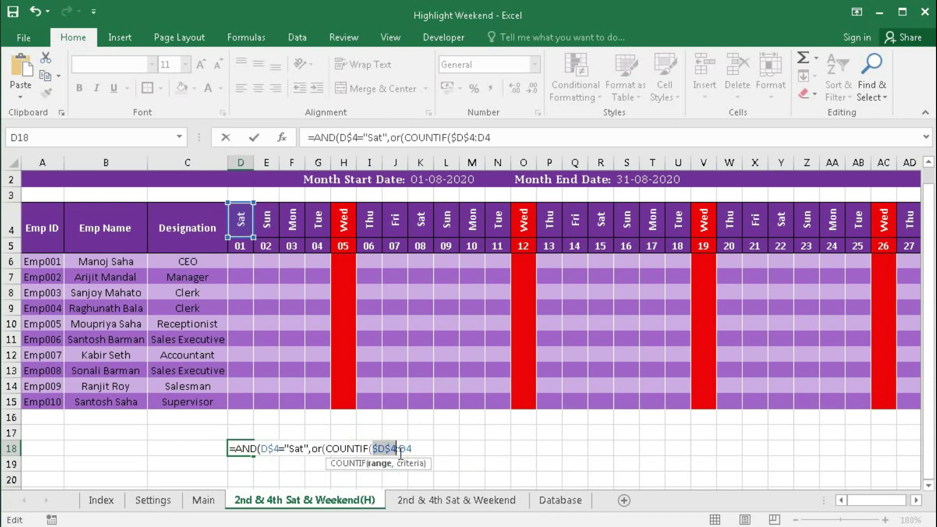
click(410, 448)
key(F4)
key(F4)
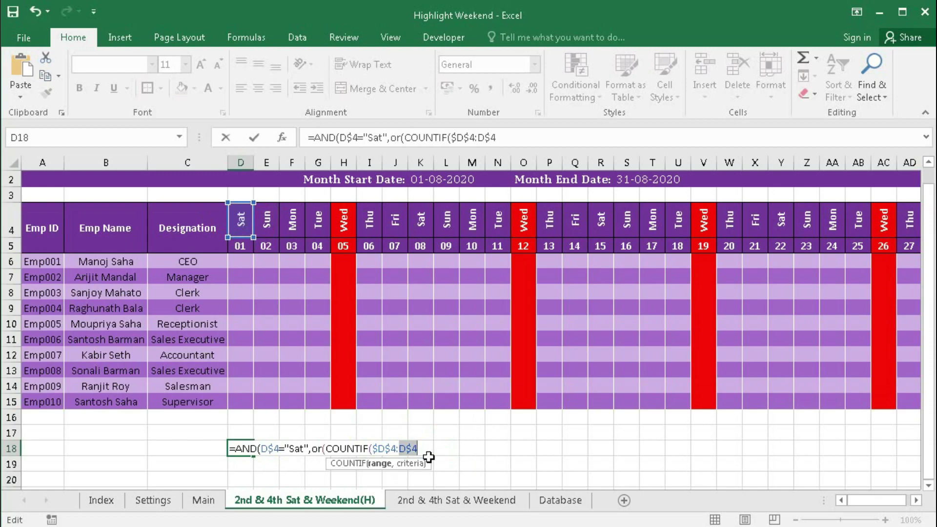
click(423, 450)
text(,)
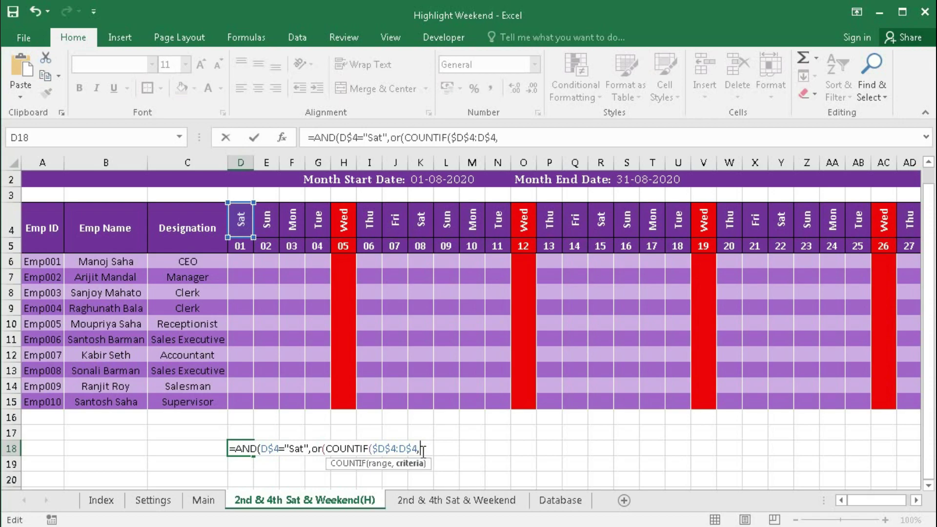
text("Sat")=2)
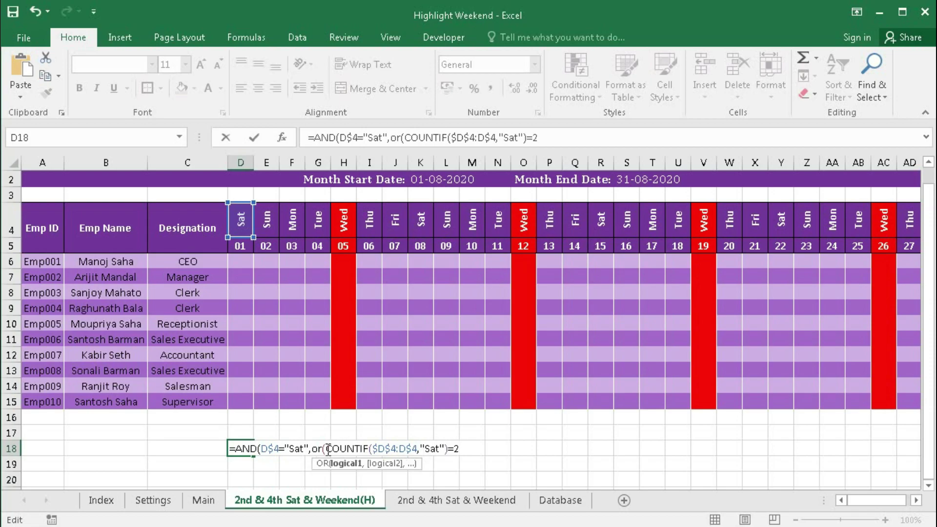
Add COUNTIF($D$4:D$4,"Sat")=4 as the second OR condition, then close and enter the formula in D18.
drag(326, 449, 461, 454)
text(,COUNTIF($D$4:D$4,"Sat")=4)
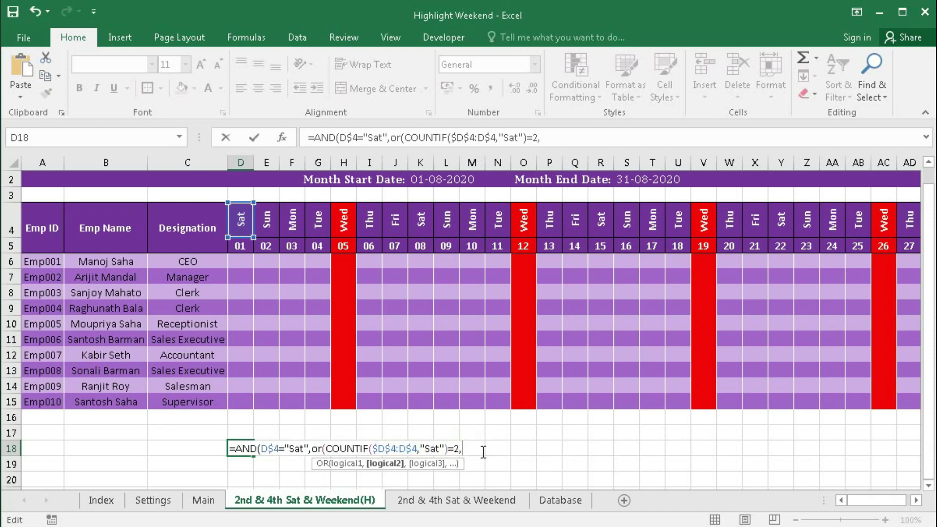
key(ctrl+v)
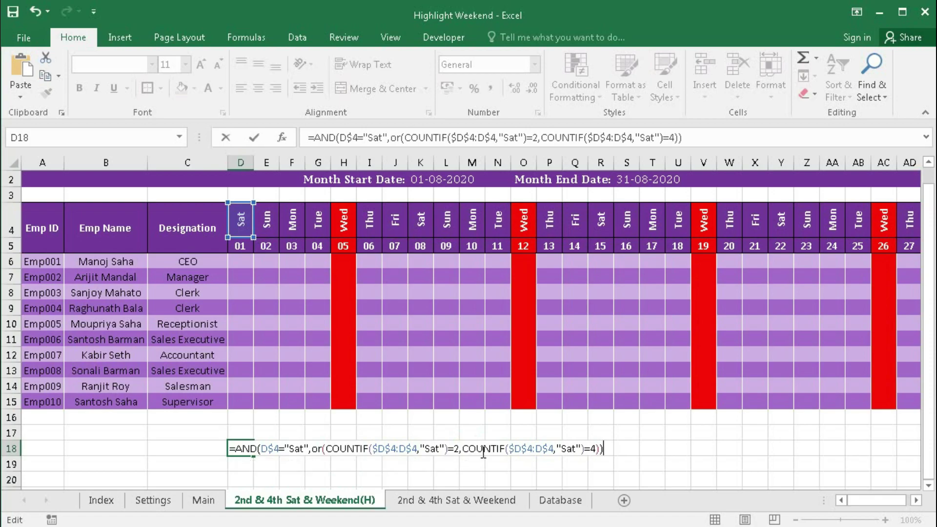
key(Return)
click(238, 449)
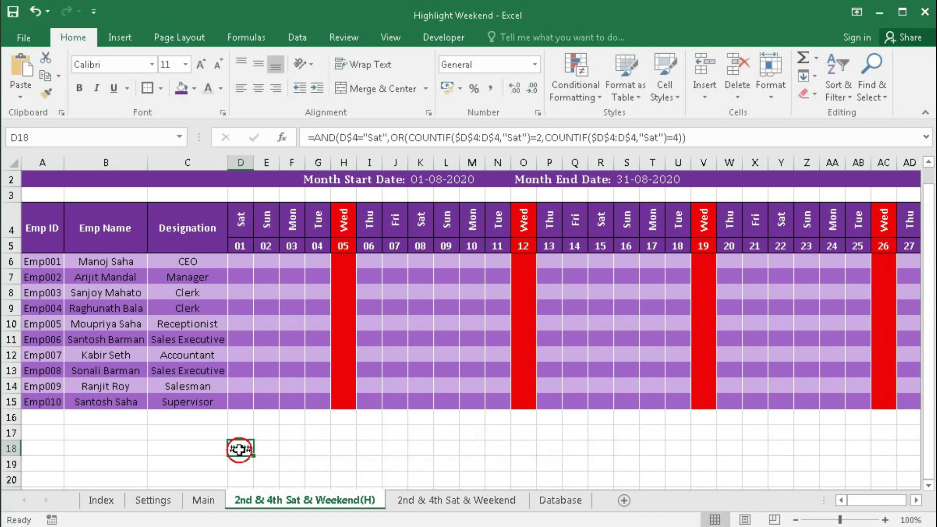
Autofit column D and fill the D18 formula across row 18 through column AH.
double_click(253, 166)
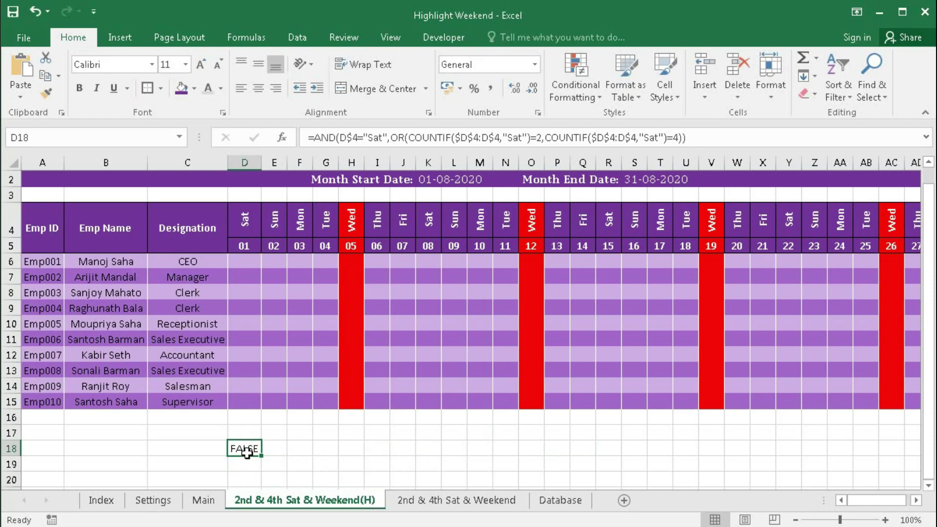
drag(260, 457, 765, 455)
drag(861, 500, 835, 499)
Widen columns E to AH to fit the row 18 results, checking the 8 August column against its formula result.
drag(275, 165, 852, 164)
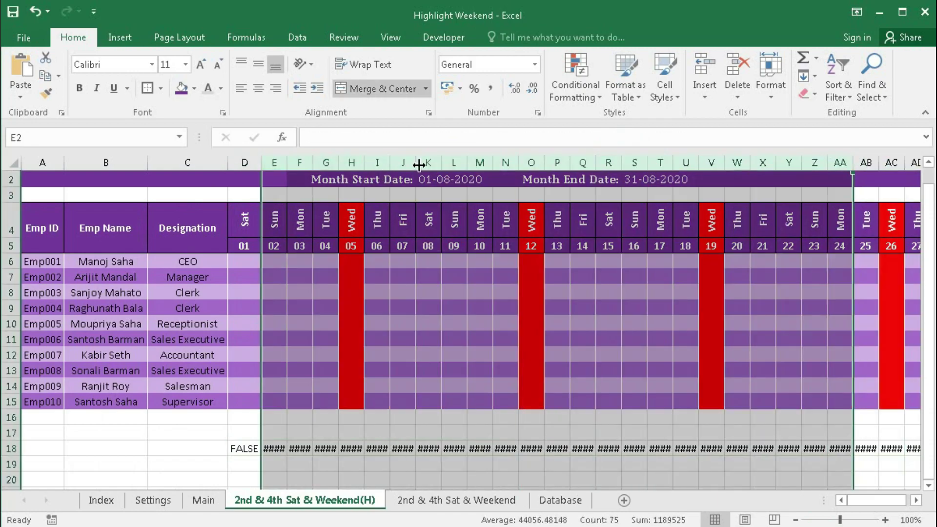
drag(417, 165, 429, 163)
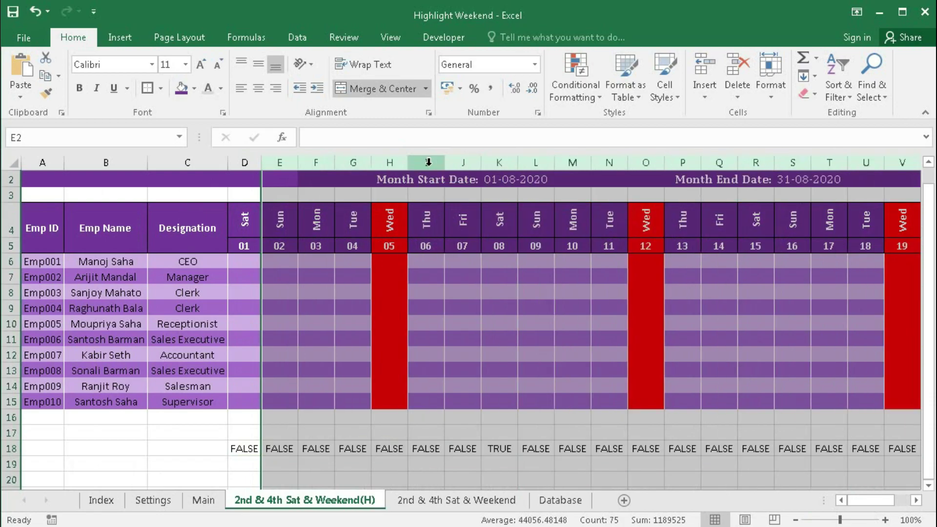
click(252, 453)
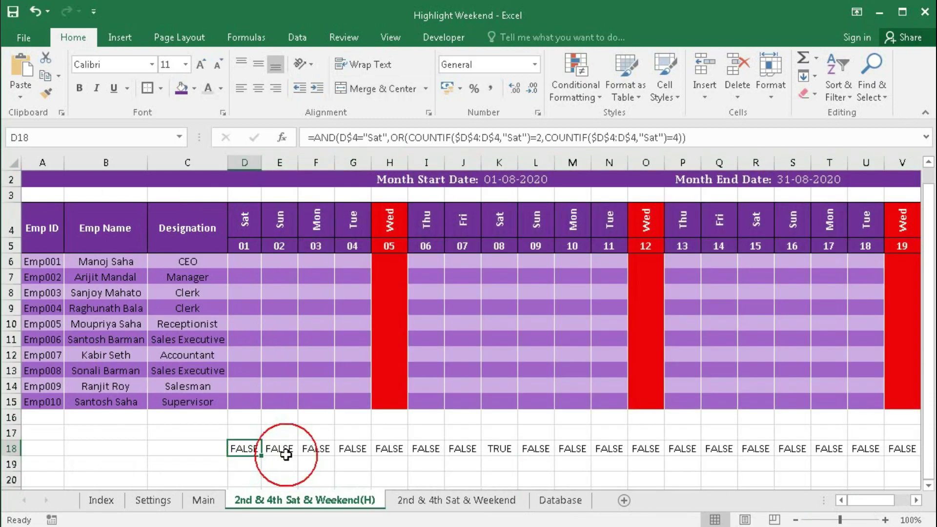
drag(498, 449, 501, 219)
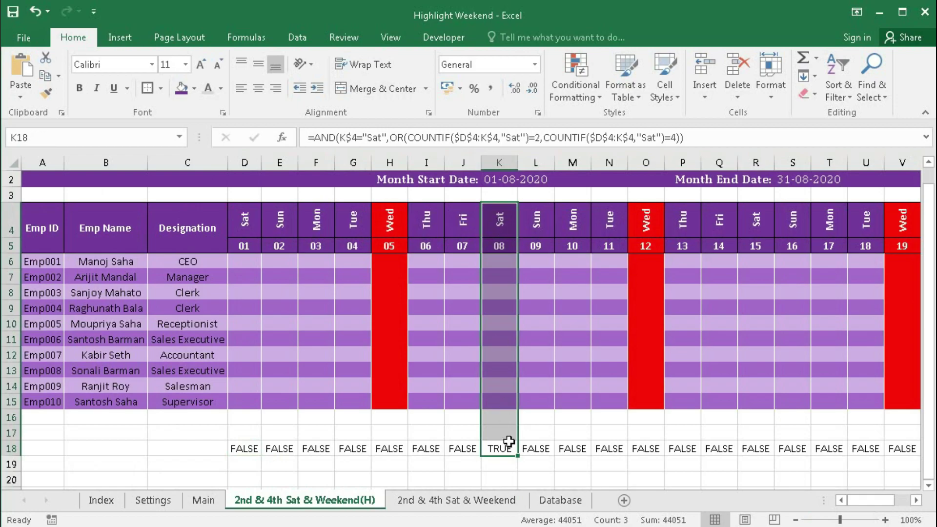
click(916, 501)
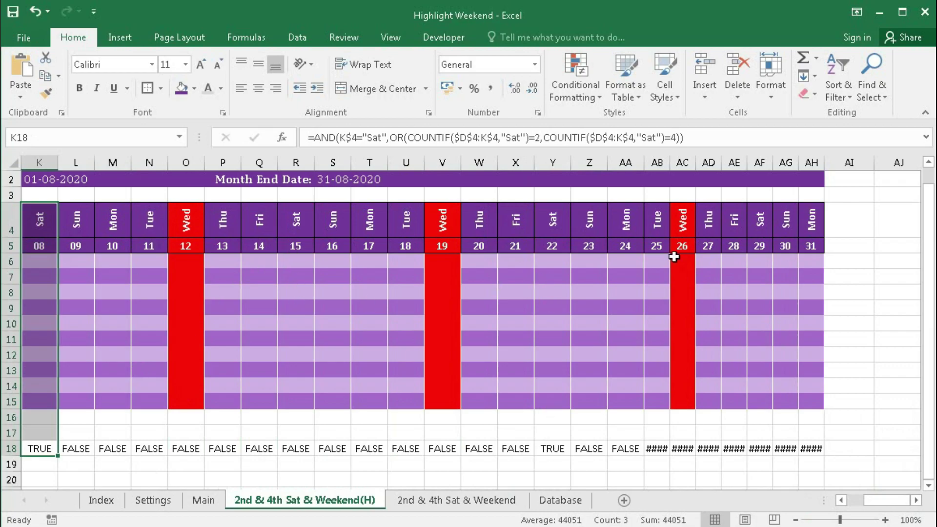
drag(657, 161, 838, 159)
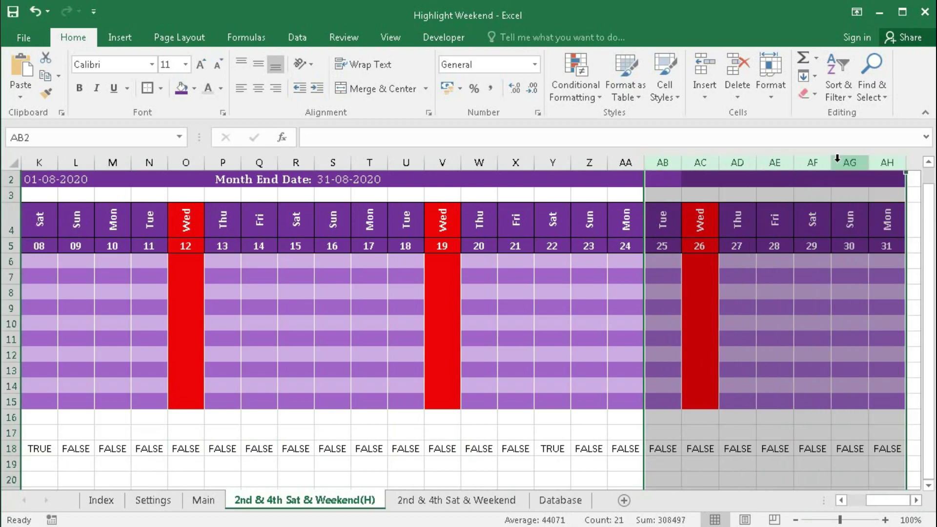
Copy the full formula text from cell D18 and leave the cell unedited.
drag(878, 501, 842, 505)
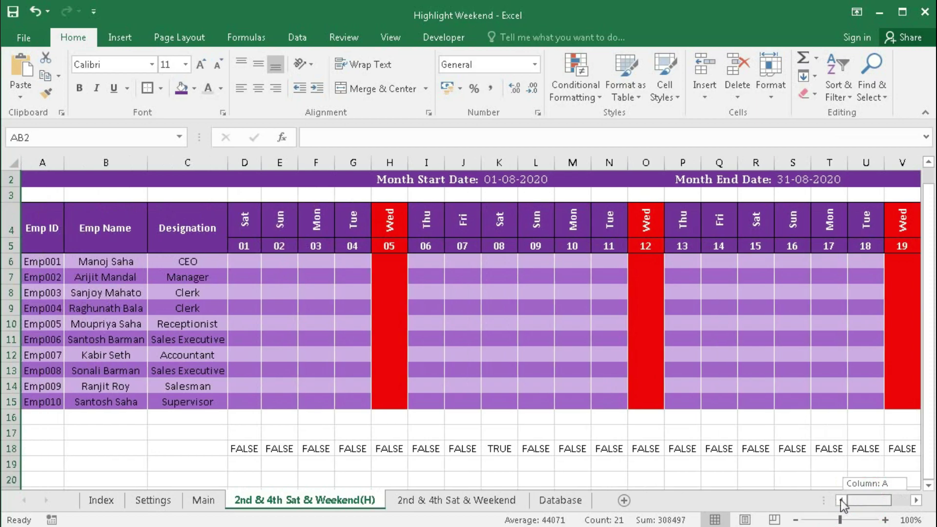
double_click(240, 447)
drag(229, 450, 628, 447)
key(ctrl+c)
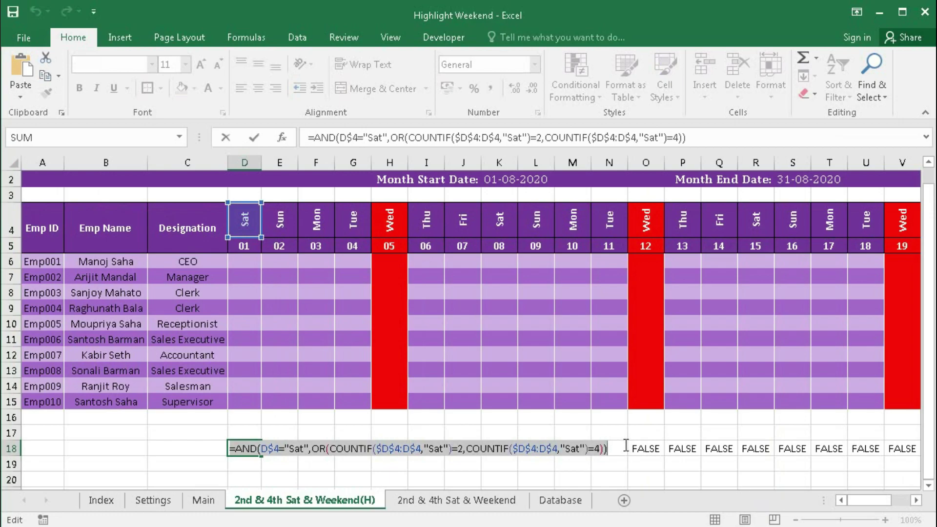
key(Escape)
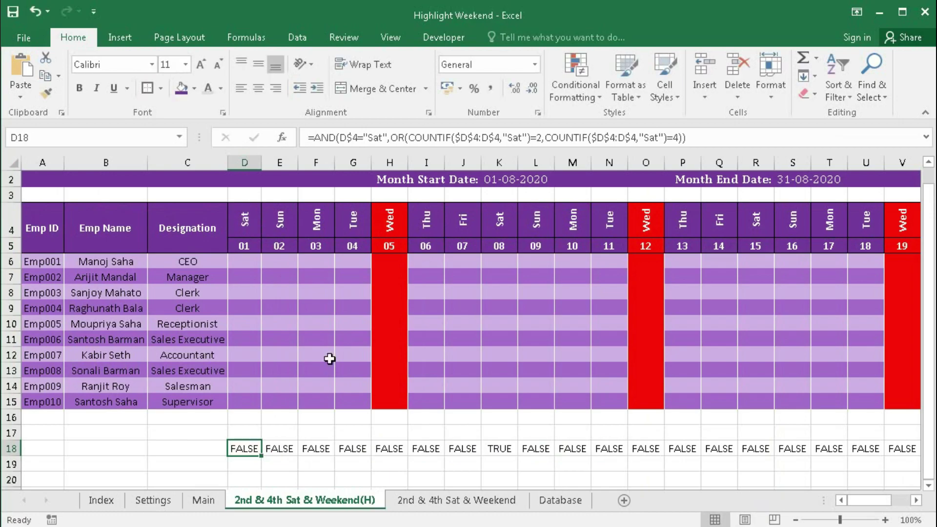
Create a formula-based conditional formatting rule for the attendance grid D6:AH15 using the copied AND formula.
drag(244, 262, 867, 400)
click(572, 91)
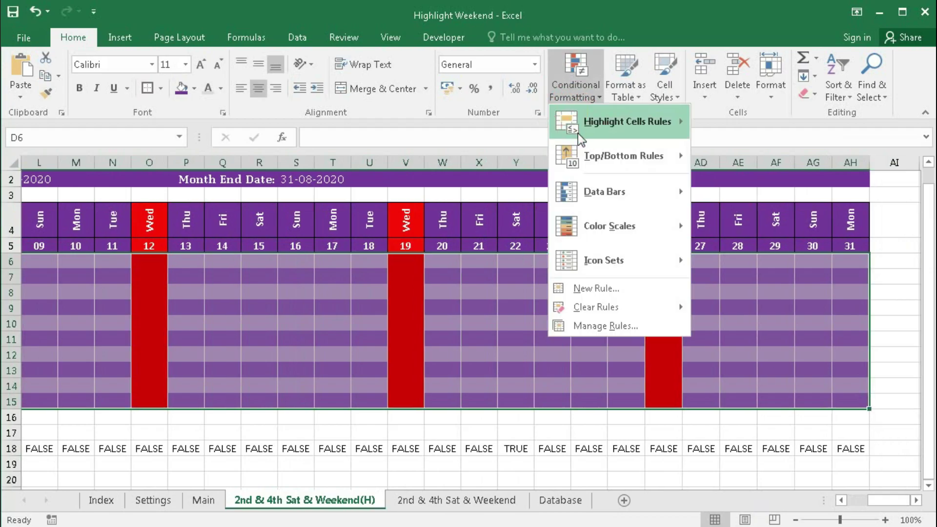
click(579, 287)
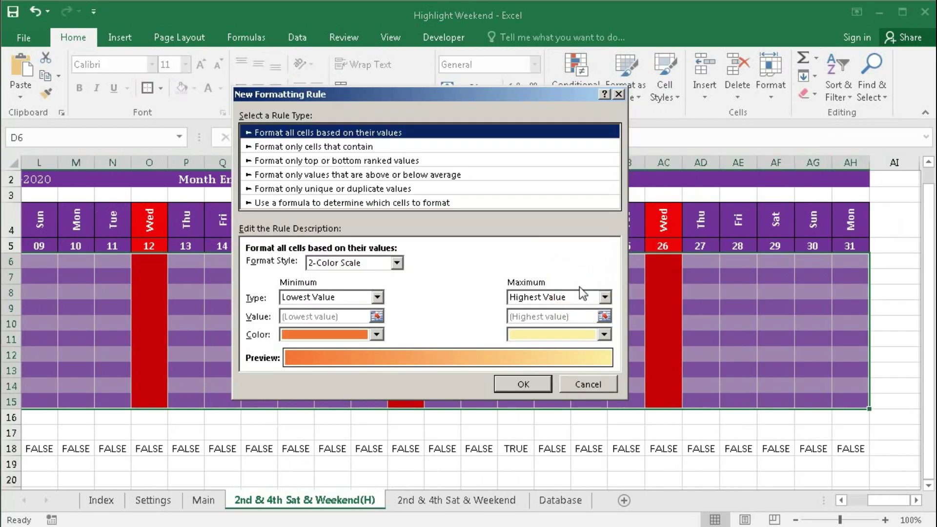
click(322, 203)
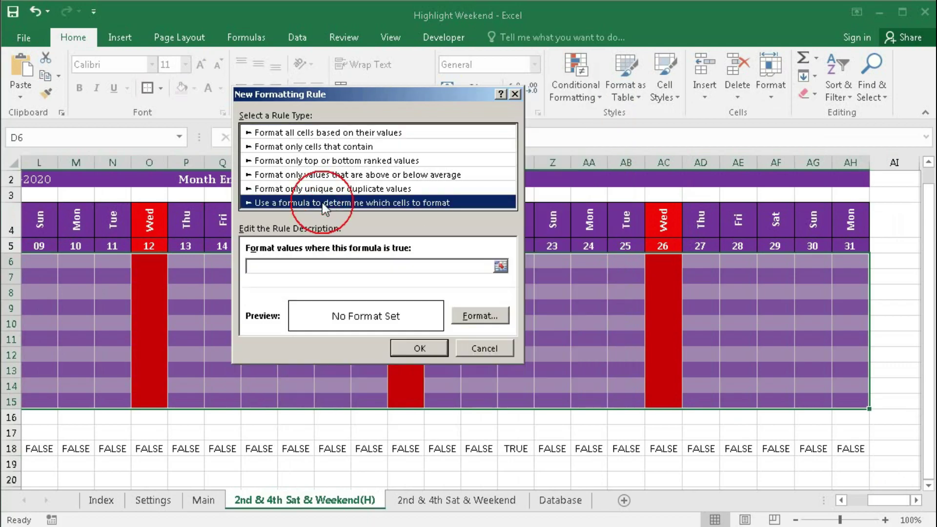
click(267, 265)
key(ctrl+v)
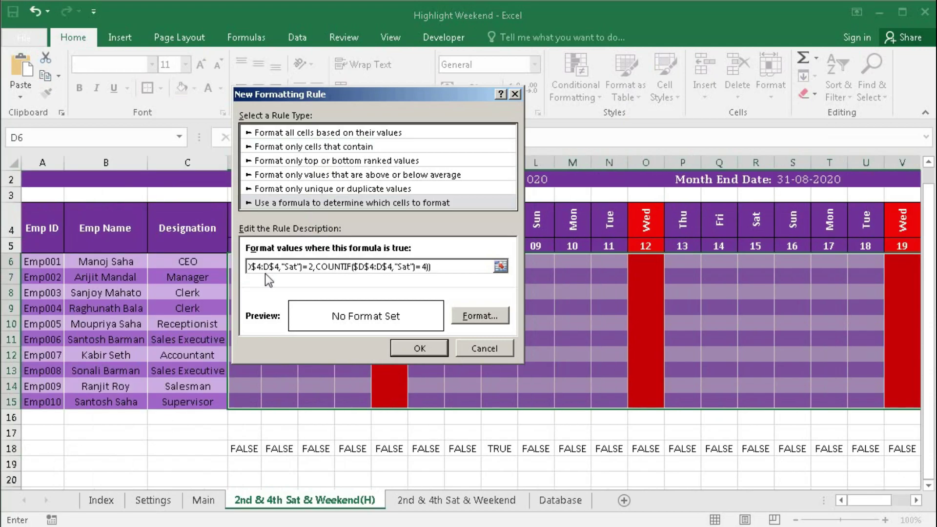
Give the new rule a white outline border and an orange fill, and apply it to the attendance grid.
click(480, 316)
click(330, 222)
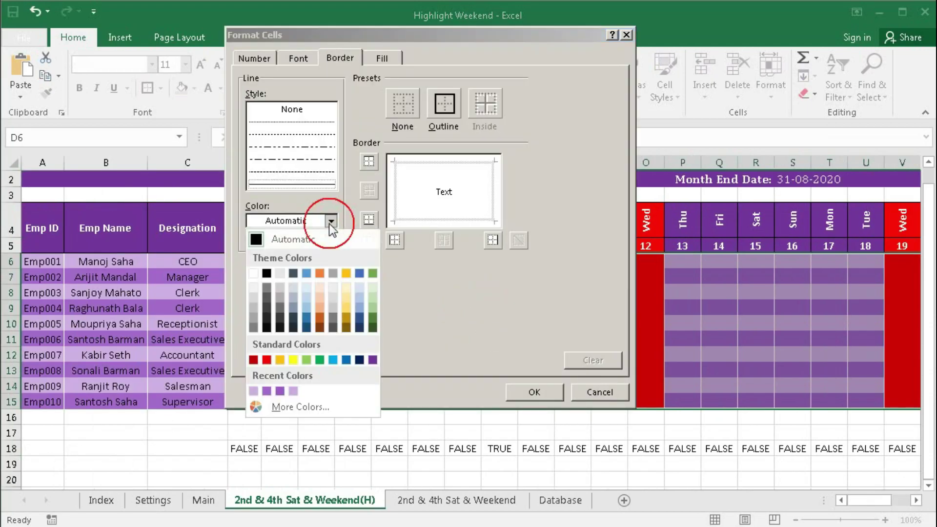
click(252, 273)
click(442, 104)
click(383, 60)
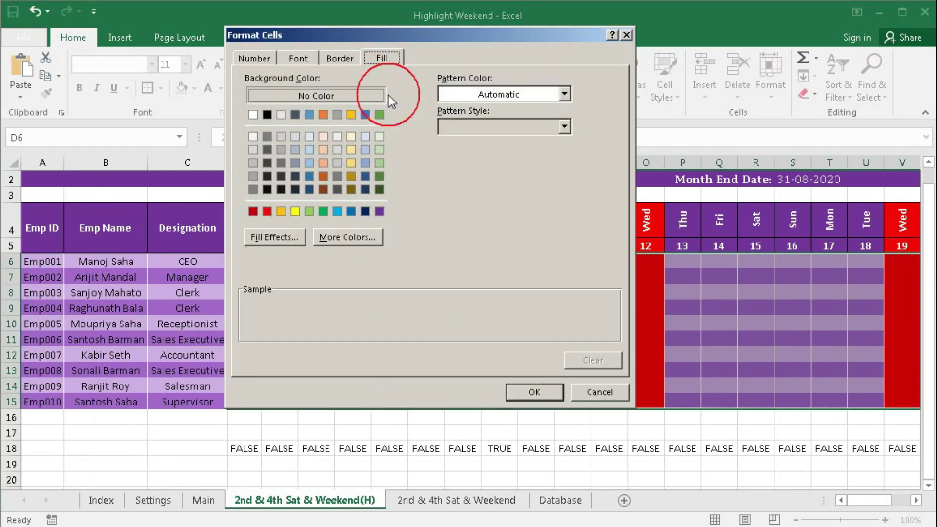
click(323, 115)
click(511, 391)
click(418, 347)
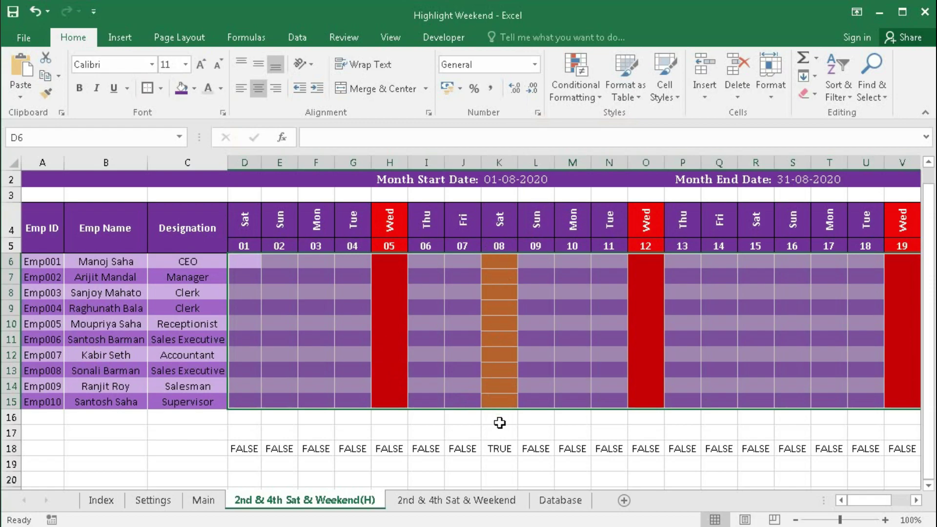
Narrow columns D to AH together so that the whole month fits in view.
mouse_move(245, 164)
mouse_down()
mouse_move(859, 164)
mouse_move(245, 162)
mouse_up()
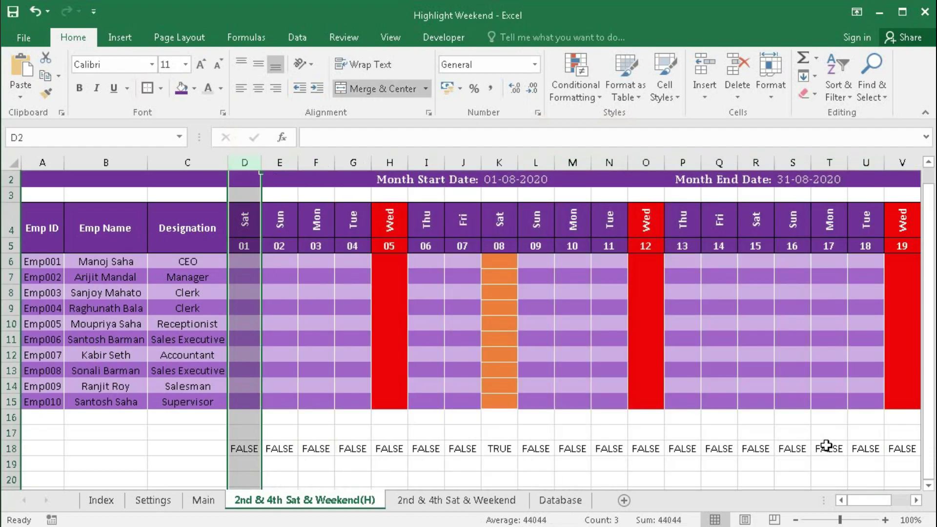
click(916, 501)
drag(915, 500, 916, 500)
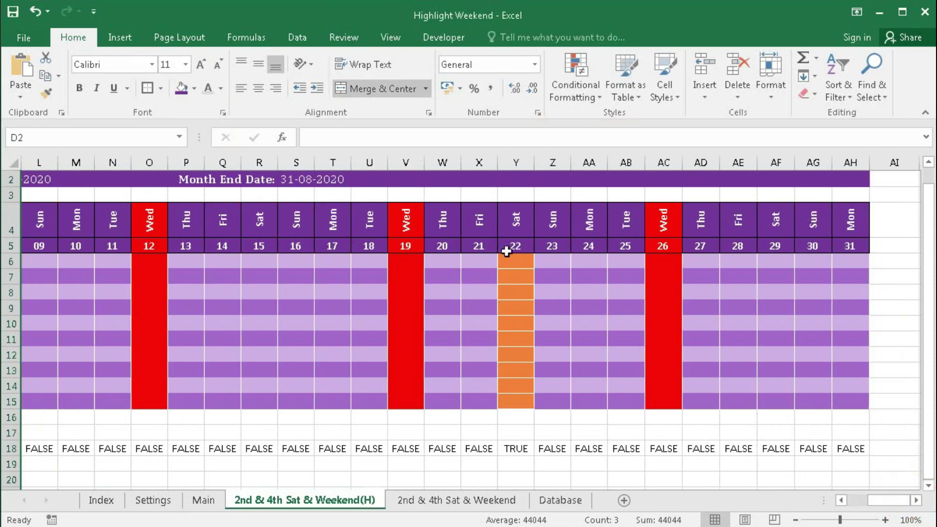
shift+click(850, 163)
drag(867, 166, 852, 163)
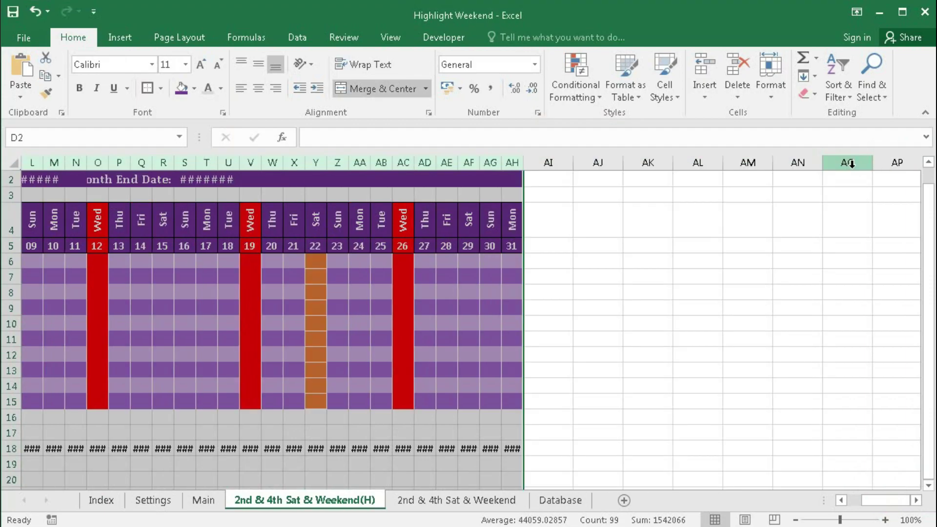
drag(864, 499, 840, 510)
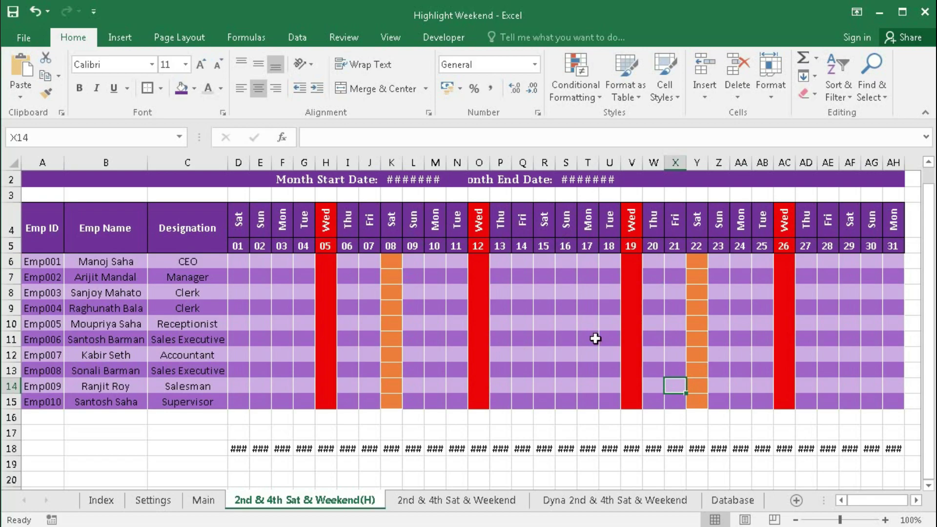
On the Settings sheet, untick Saturdays 2 and 4, tick 1 and 3, and check the Dyna 2nd & 4th Sat & Weekend sheet.
click(574, 500)
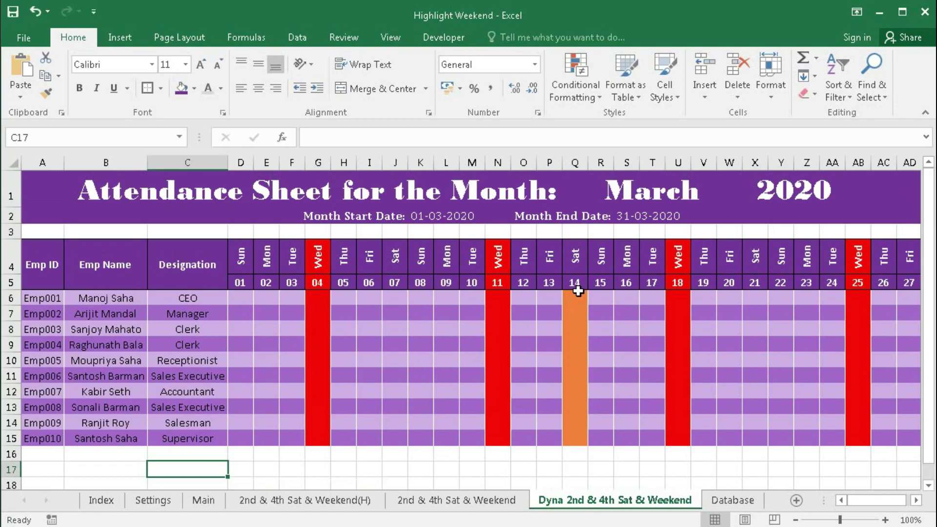
click(916, 500)
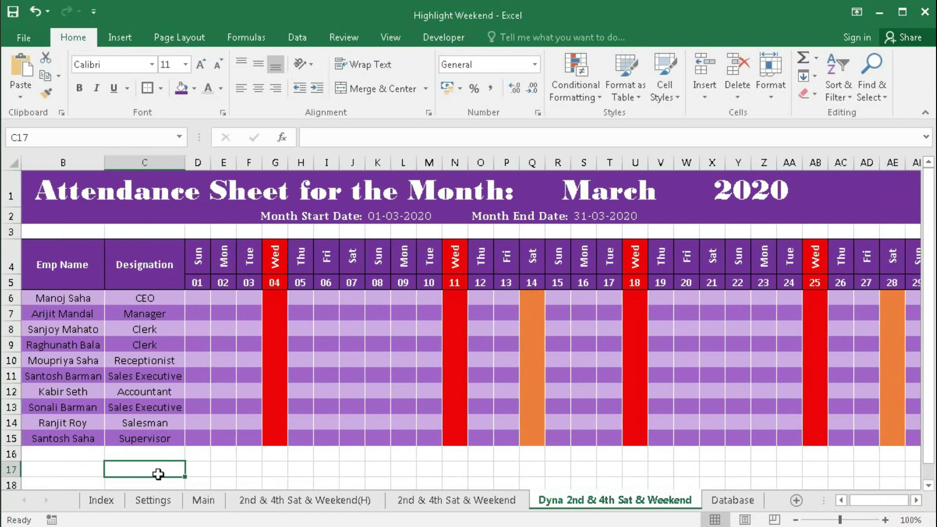
click(165, 501)
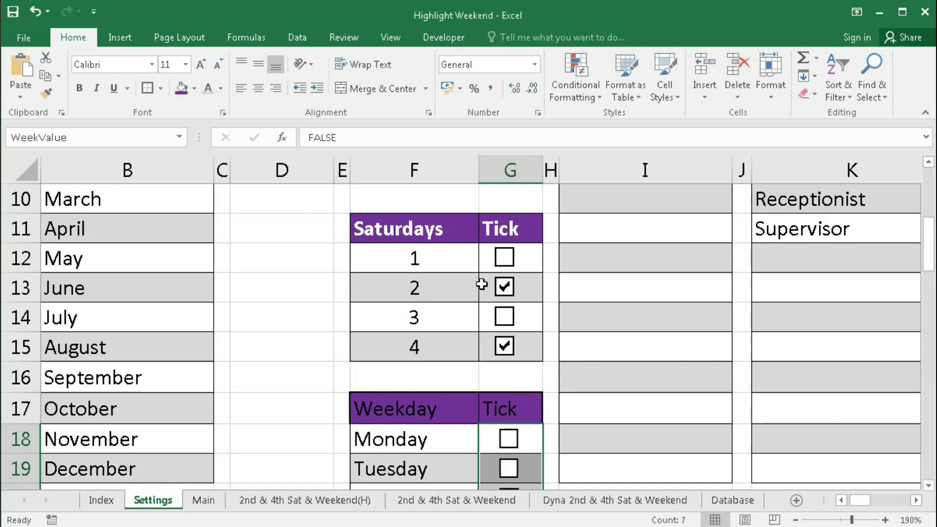
click(505, 289)
click(504, 346)
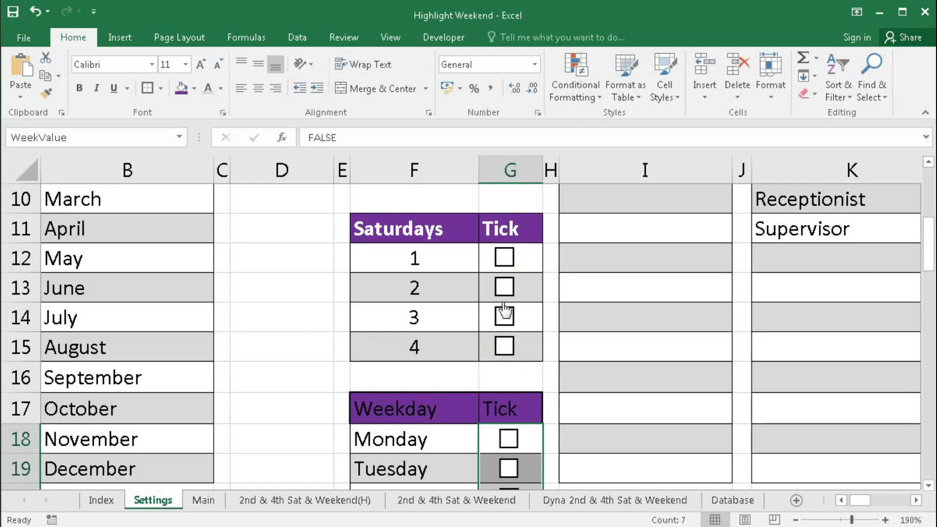
click(505, 260)
click(505, 317)
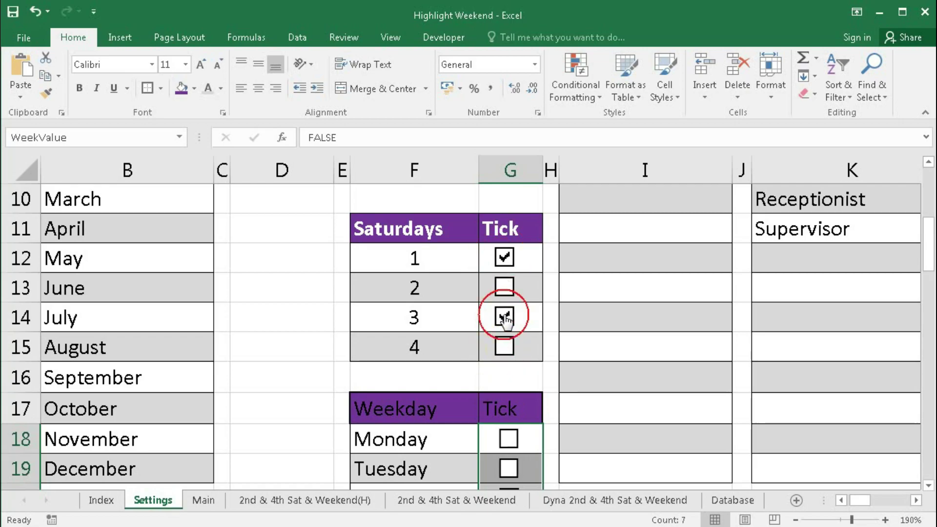
click(614, 502)
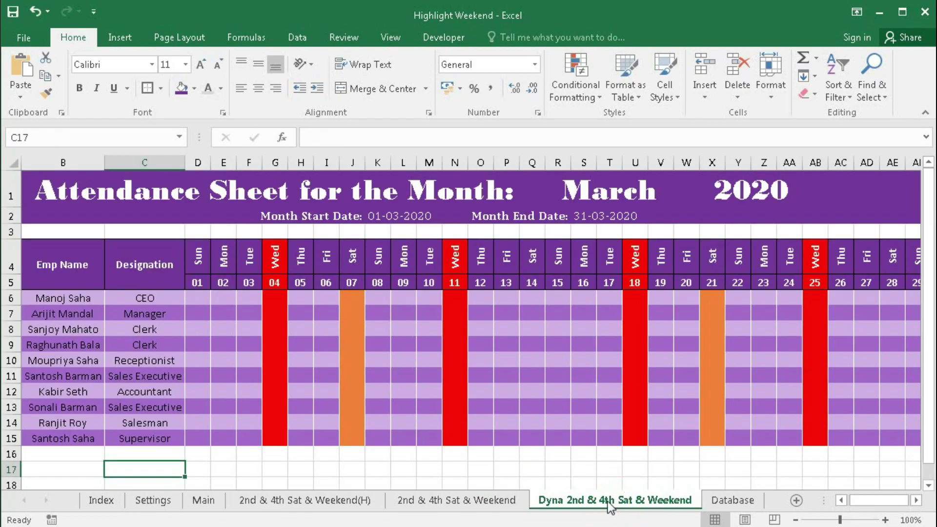